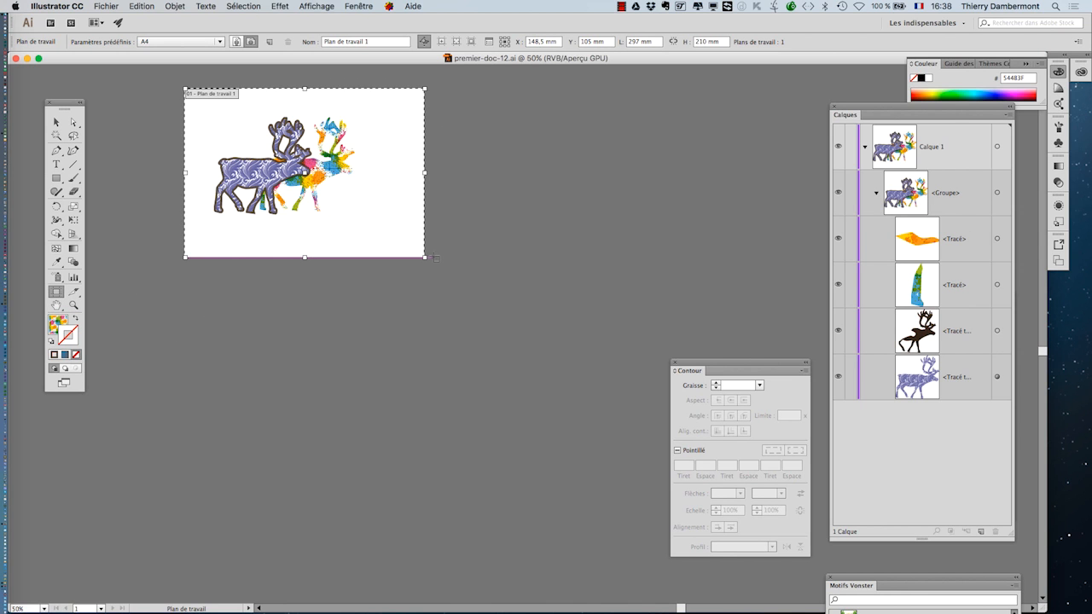
- Extend the artboard downward to a height of about 574 mm
{"action": "left_click_drag", "start_coordinate": [431, 255], "coordinate": [425, 550]}
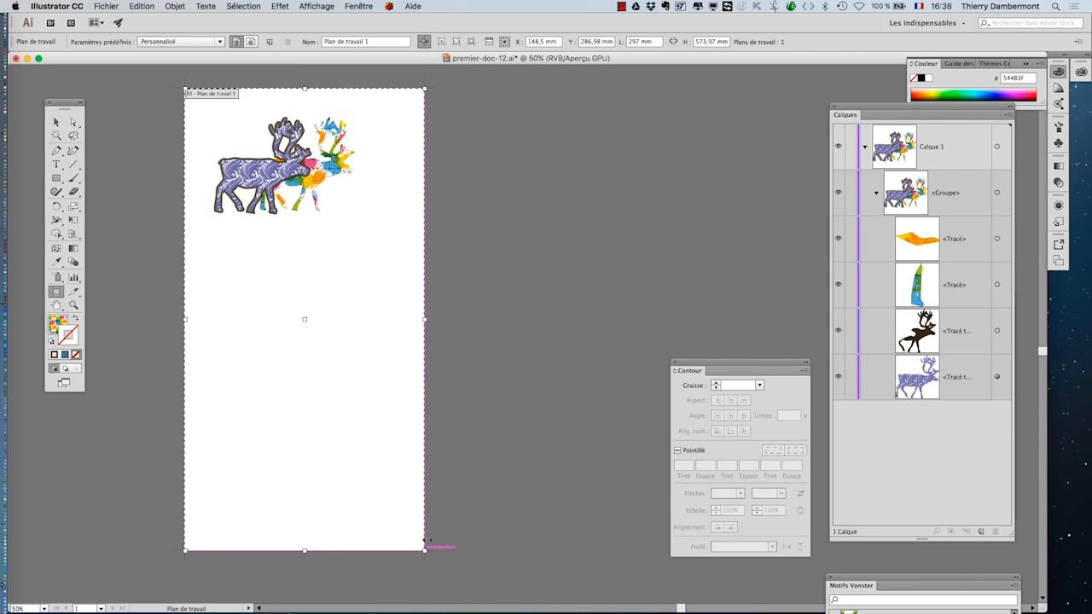
- Duplicate the reindeer group and place the copy below the original
{"action": "left_click", "coordinate": [56, 123]}
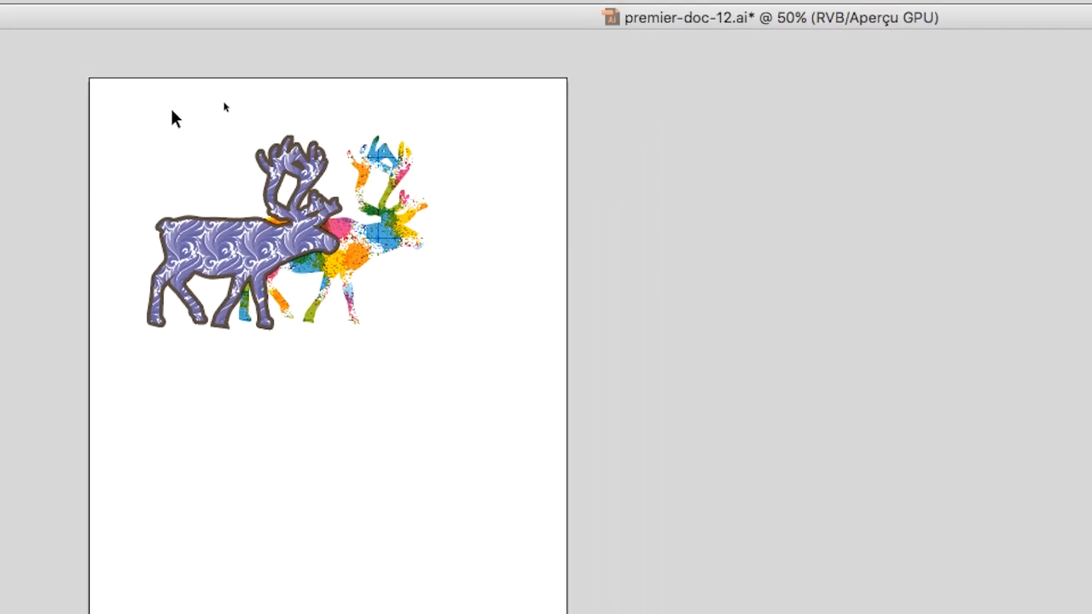
{"action": "left_click_drag", "start_coordinate": [396, 85], "coordinate": [566, 209]}
{"action": "left_click_drag", "start_coordinate": [229, 160], "coordinate": [200, 398]}
{"action": "left_click_drag", "start_coordinate": [194, 244], "coordinate": [196, 239]}
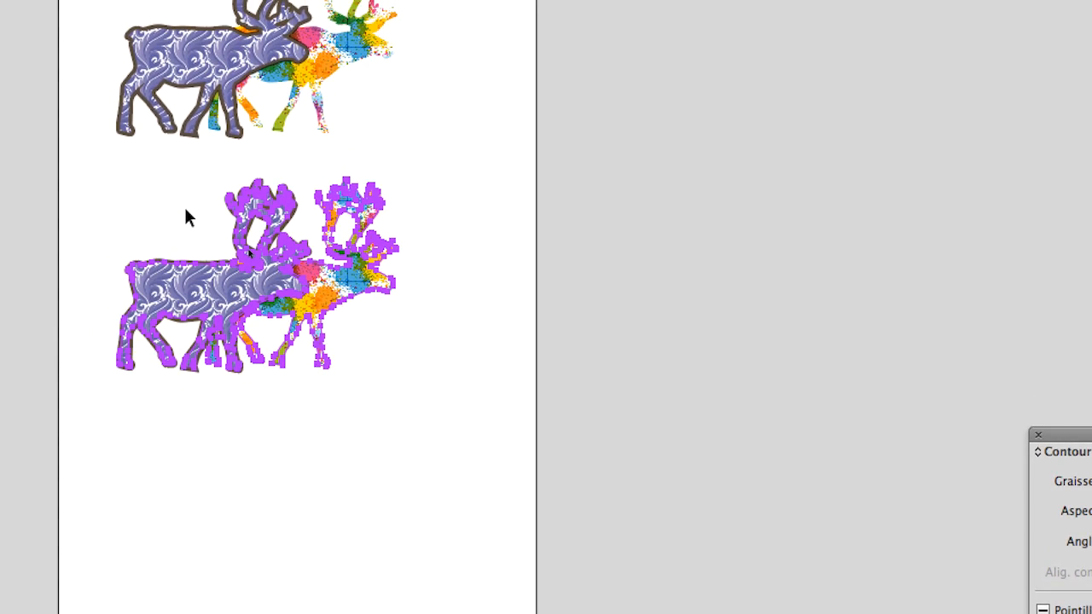
- Open the Swatches panel beside the artwork and fill the front reindeer of the copy with a tan brown swatch
{"action": "scroll", "coordinate": [196, 158], "scroll_direction": "up", "scroll_amount": 3}
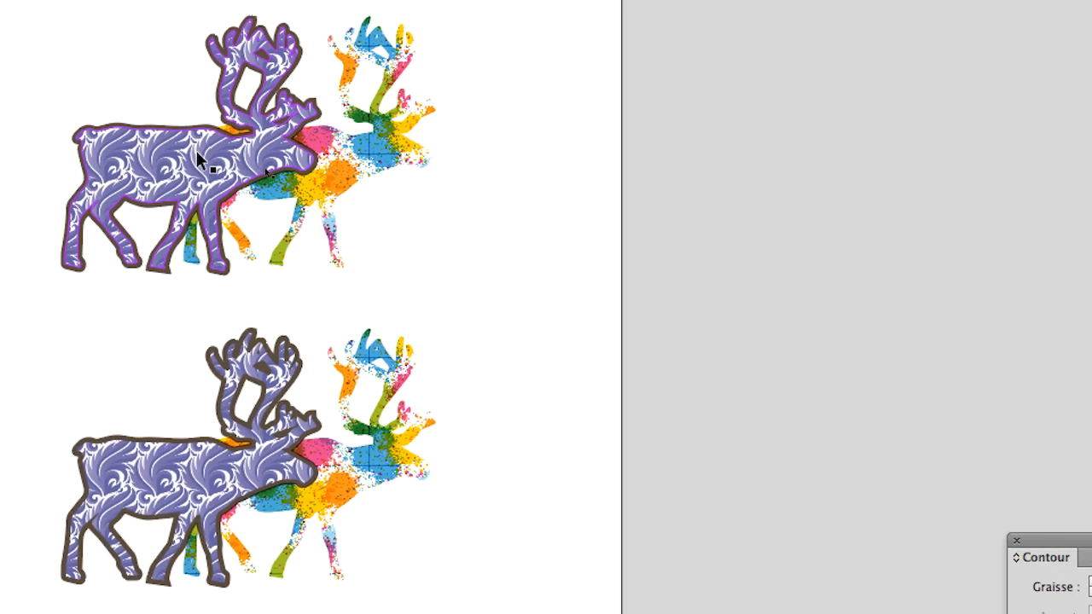
{"action": "scroll", "coordinate": [196, 160], "scroll_direction": "down", "scroll_amount": 2}
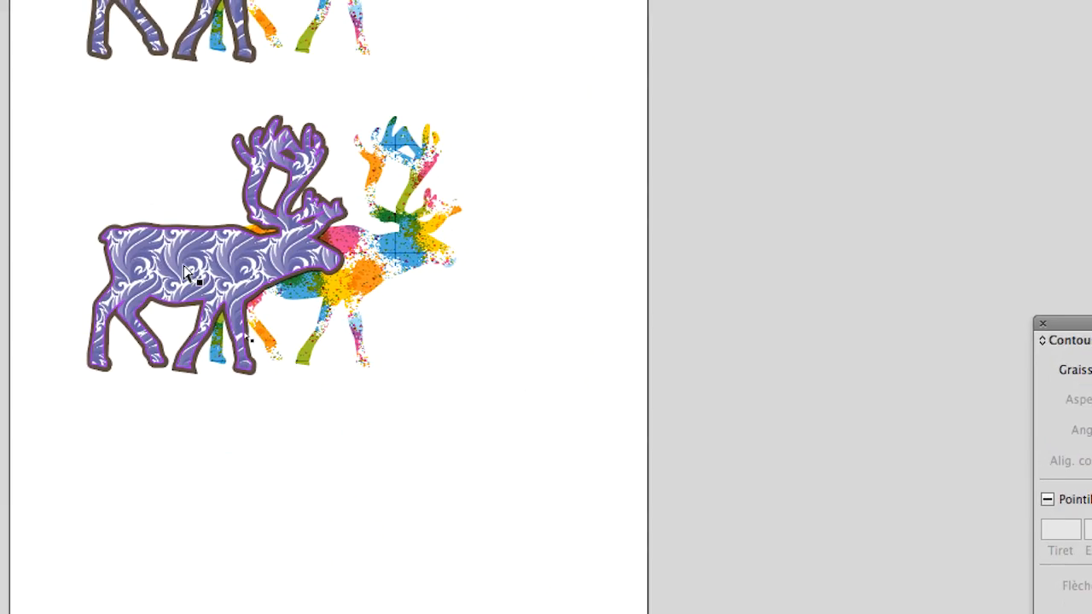
{"action": "left_click", "coordinate": [186, 273]}
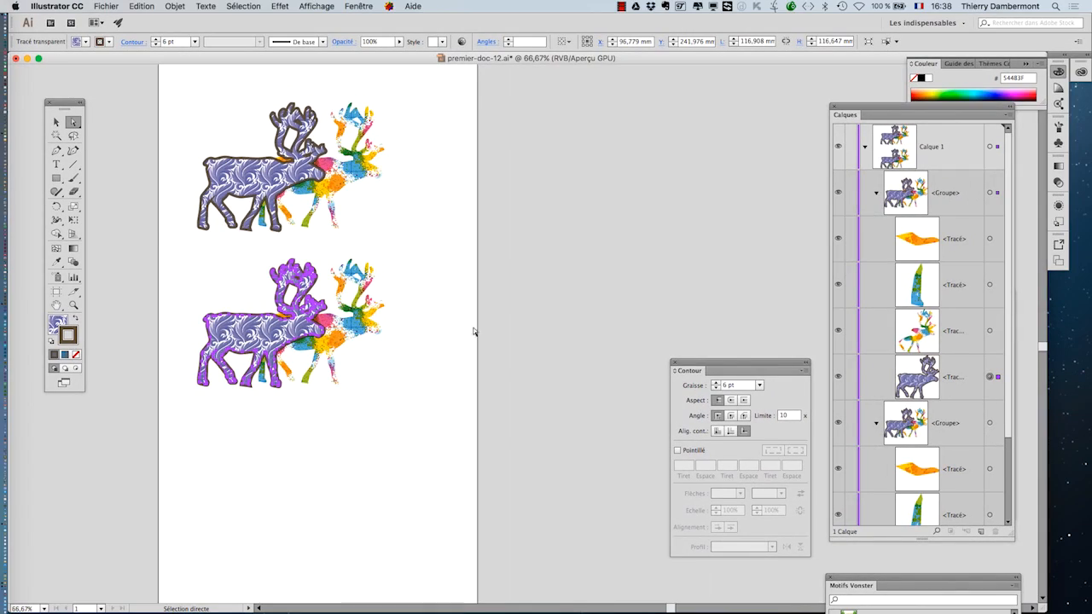
{"action": "left_click", "coordinate": [358, 6]}
{"action": "left_click", "coordinate": [400, 350]}
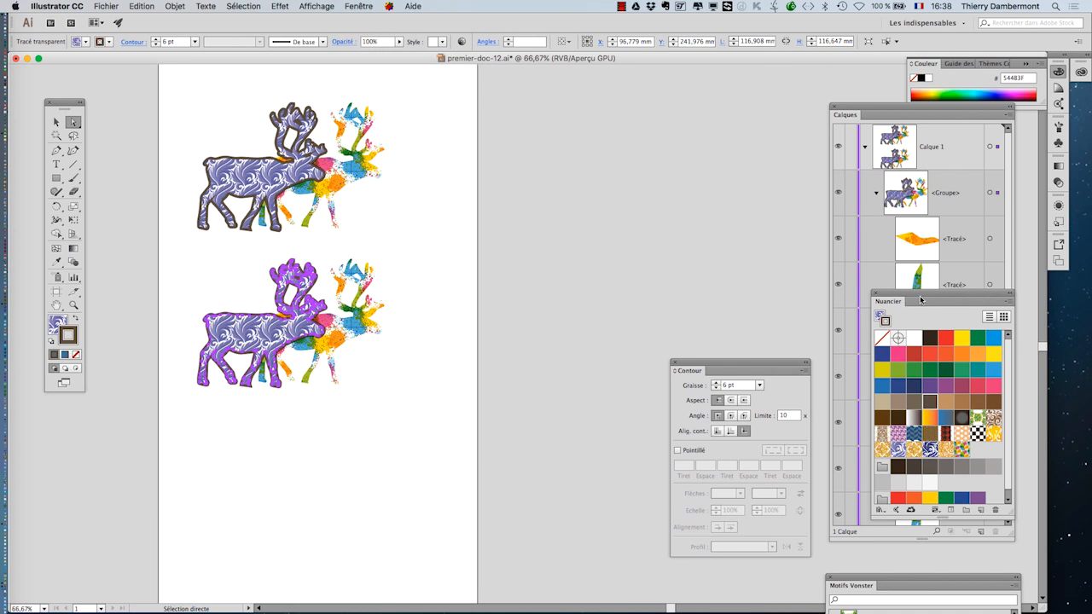
{"action": "left_click_drag", "start_coordinate": [925, 297], "coordinate": [535, 217]}
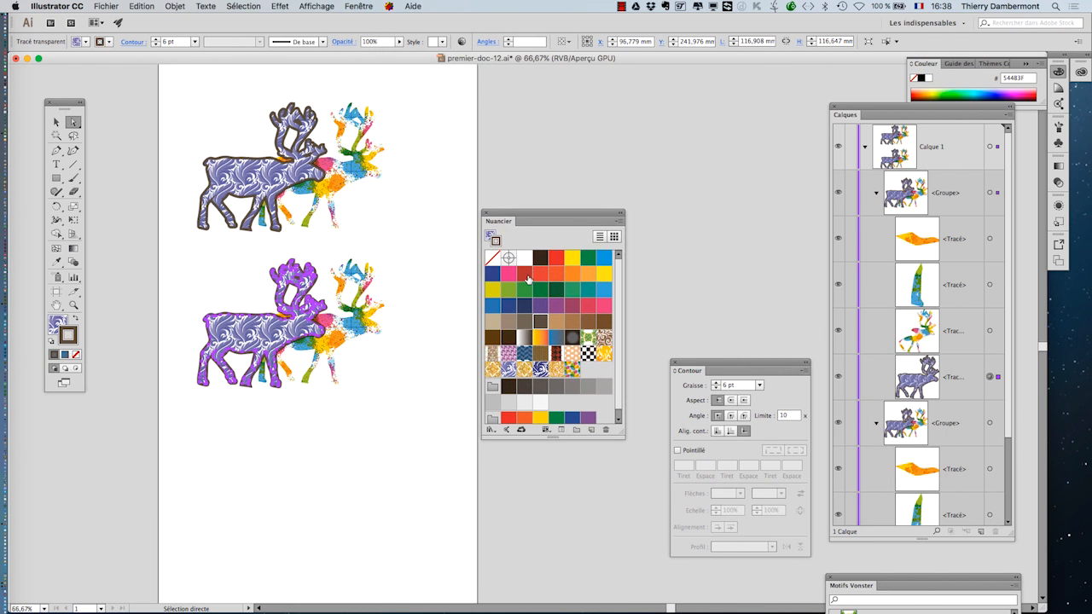
{"action": "left_click", "coordinate": [525, 274]}
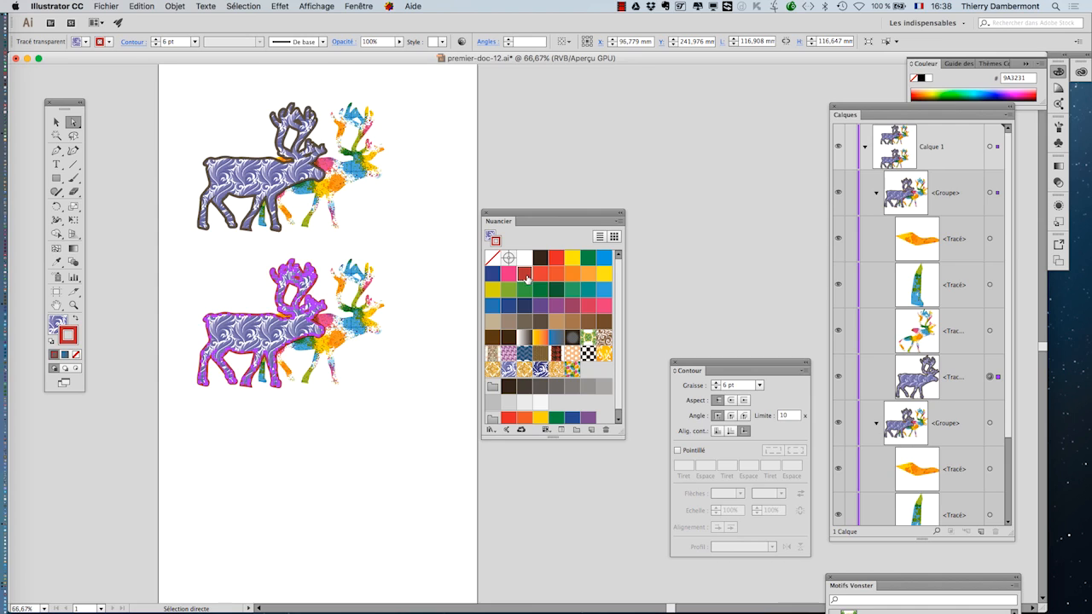
{"action": "left_click", "coordinate": [57, 324]}
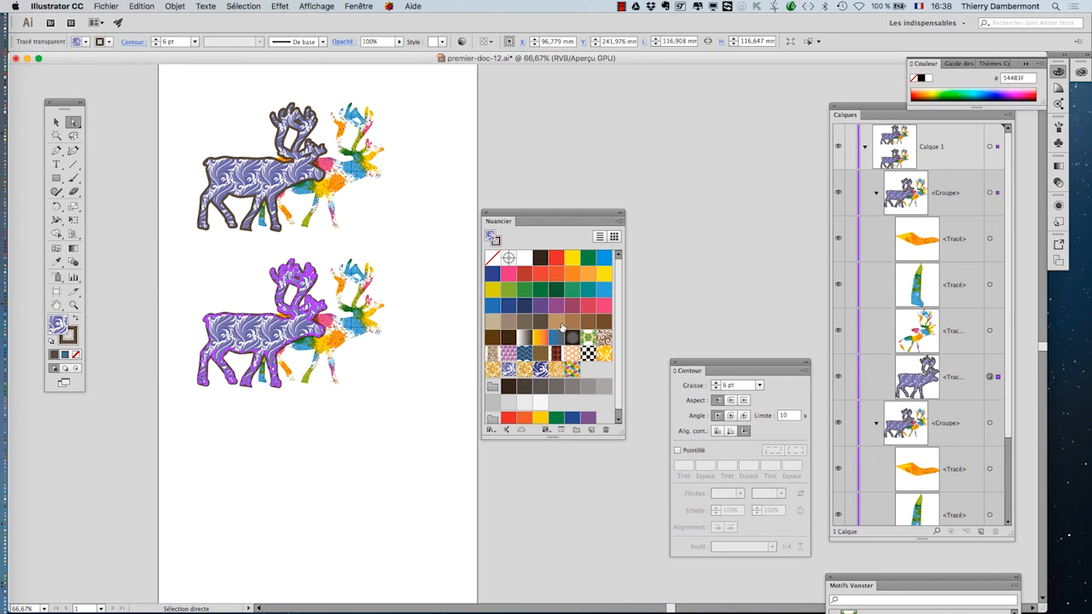
{"action": "left_click", "coordinate": [557, 323]}
{"action": "left_click", "coordinate": [402, 408]}
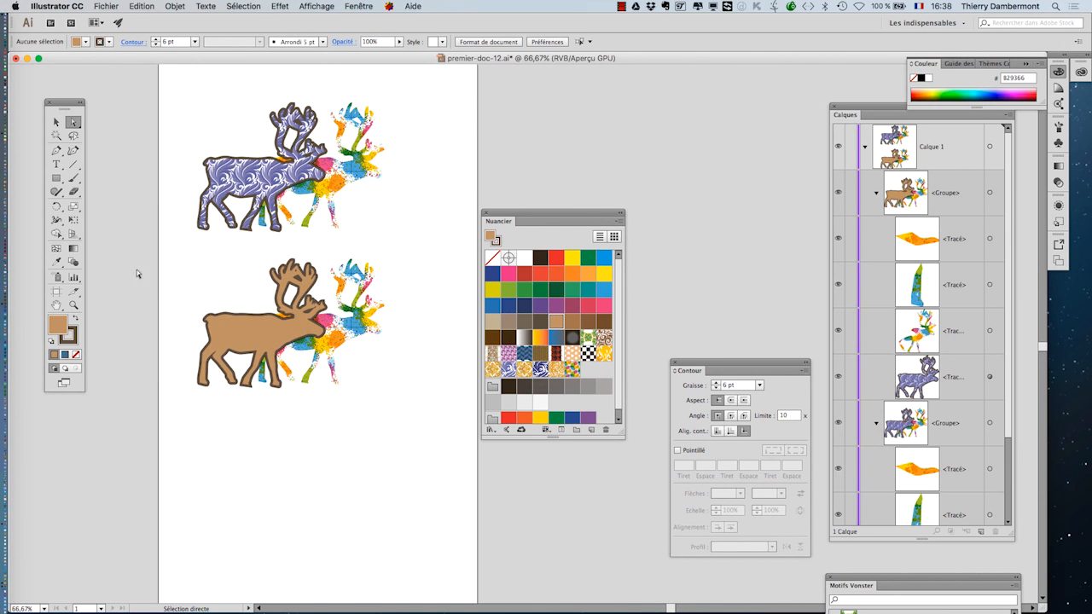
- Duplicate the recoloured reindeer group about 140 mm further down the artboard
{"action": "left_click", "coordinate": [56, 122]}
{"action": "left_click_drag", "start_coordinate": [182, 270], "coordinate": [372, 374]}
{"action": "left_click_drag", "start_coordinate": [342, 339], "coordinate": [341, 489]}
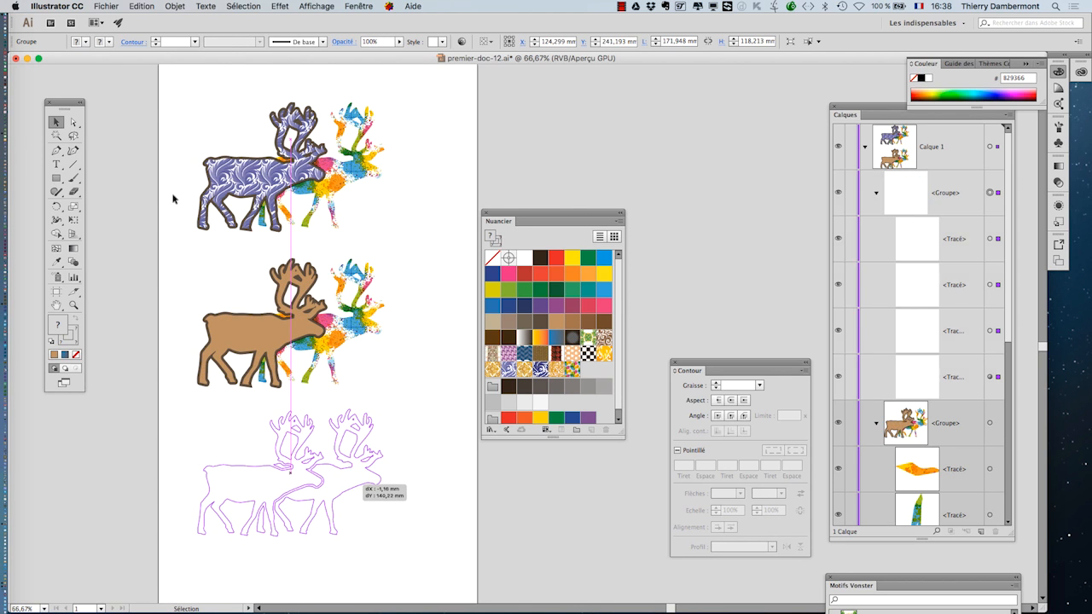
{"action": "left_click", "coordinate": [73, 122]}
{"action": "left_click", "coordinate": [479, 538]}
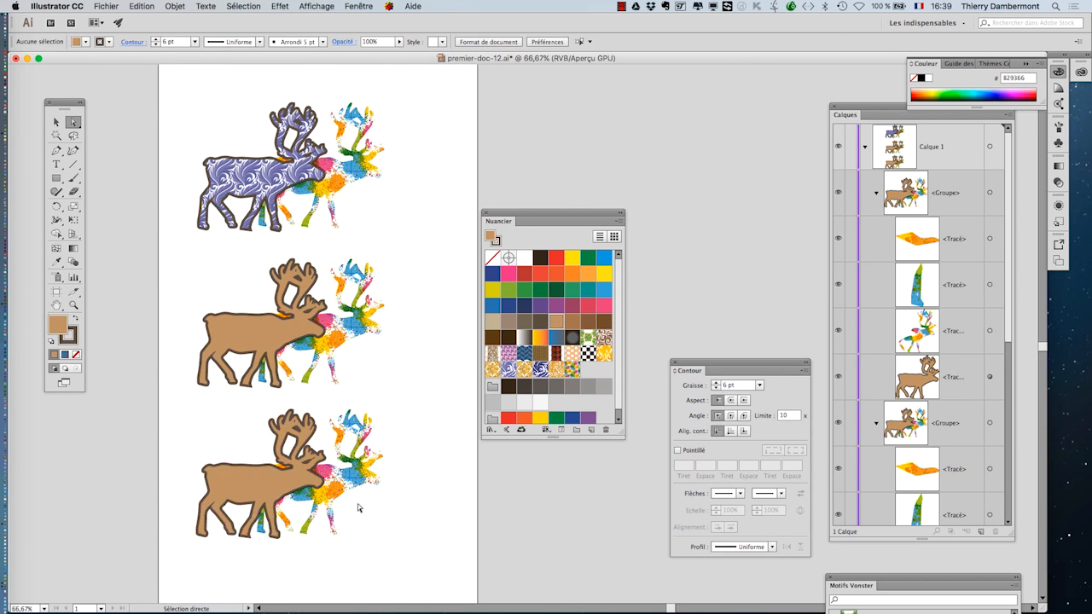
- Fill the back reindeer of the third group with the golden ornamental pattern swatch
{"action": "left_click", "coordinate": [351, 488]}
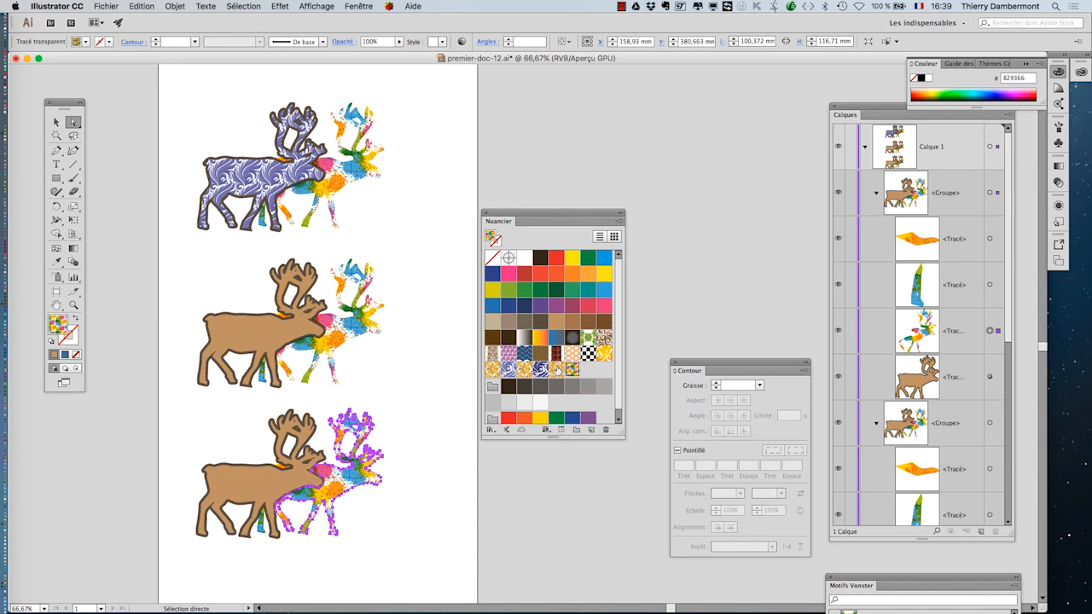
{"action": "left_click", "coordinate": [570, 369]}
{"action": "left_click", "coordinate": [431, 536]}
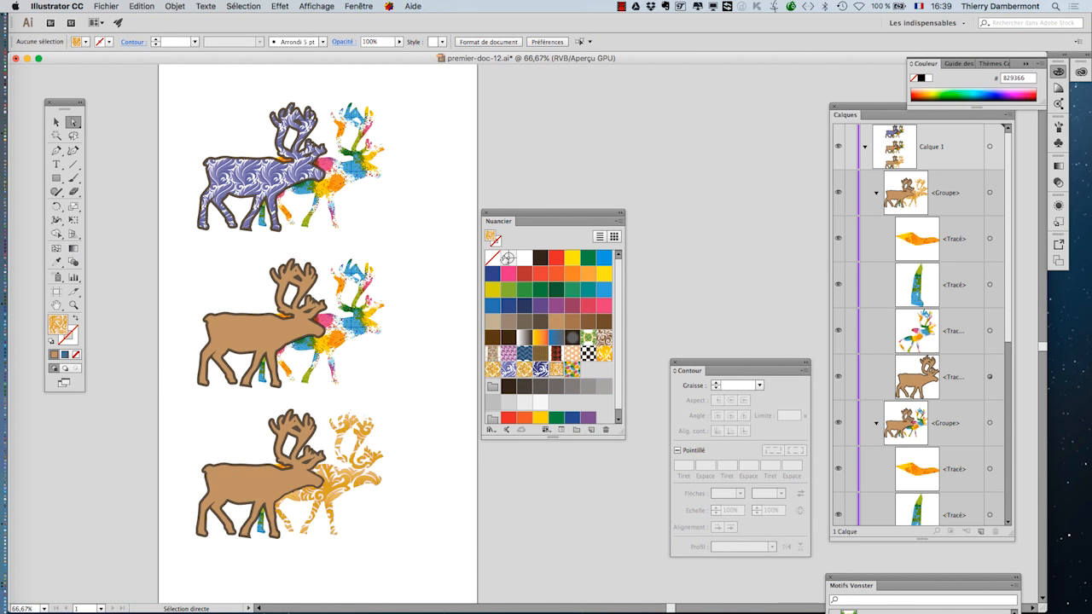
{"action": "left_click", "coordinate": [386, 463]}
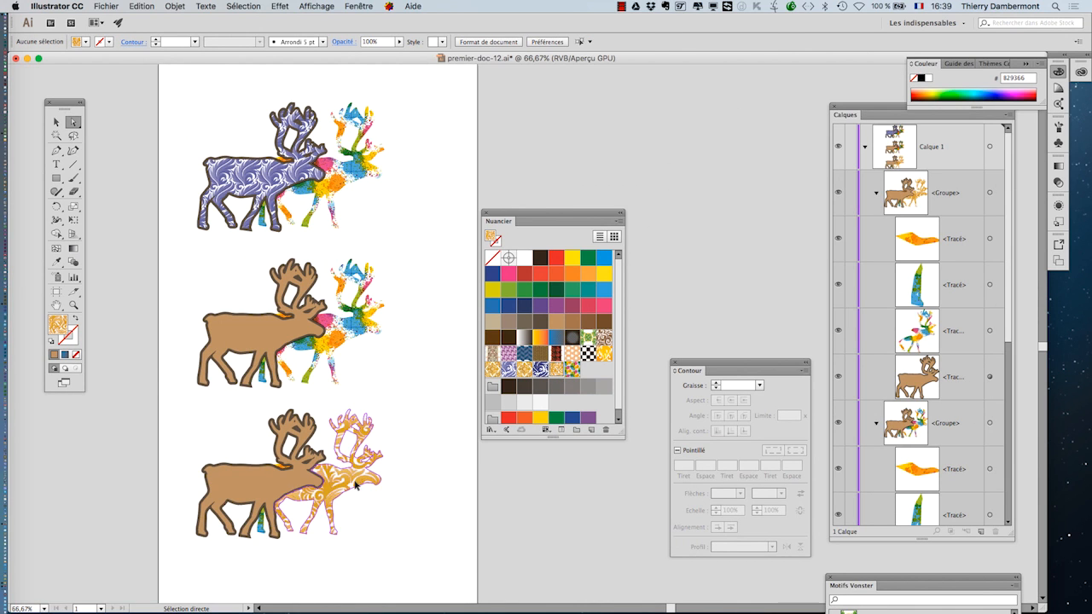
- Give that back reindeer a dark green stroke of 4 pt, then close the Swatches and Stroke panels
{"action": "left_click", "coordinate": [73, 341]}
{"action": "left_click", "coordinate": [556, 290]}
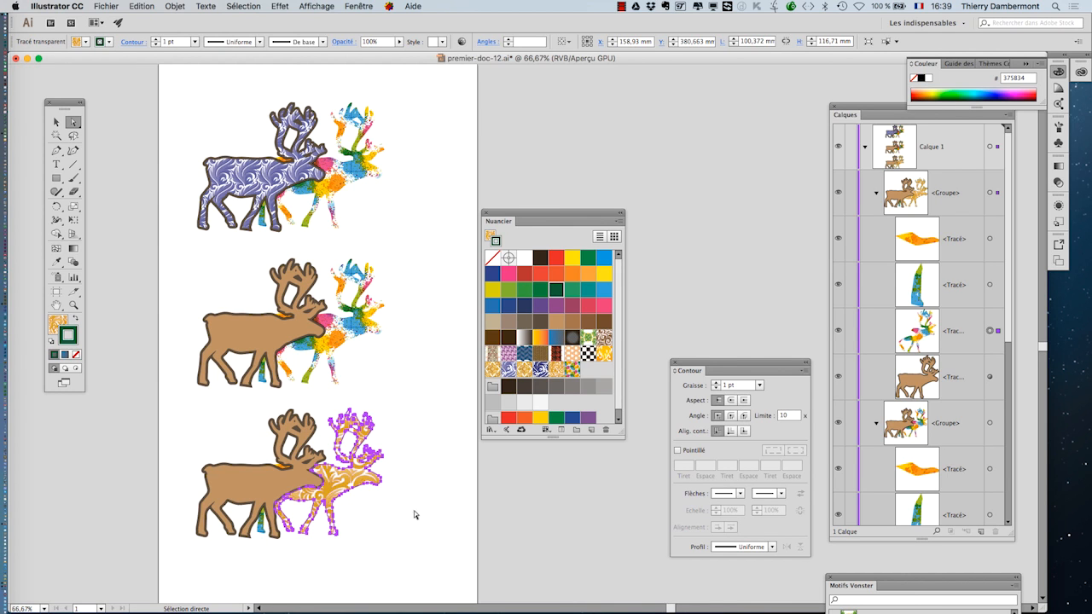
{"action": "left_click", "coordinate": [715, 383]}
{"action": "left_click", "coordinate": [716, 383]}
{"action": "left_click", "coordinate": [716, 383]}
{"action": "left_click", "coordinate": [715, 383]}
{"action": "left_click", "coordinate": [716, 383]}
{"action": "left_click", "coordinate": [407, 531]}
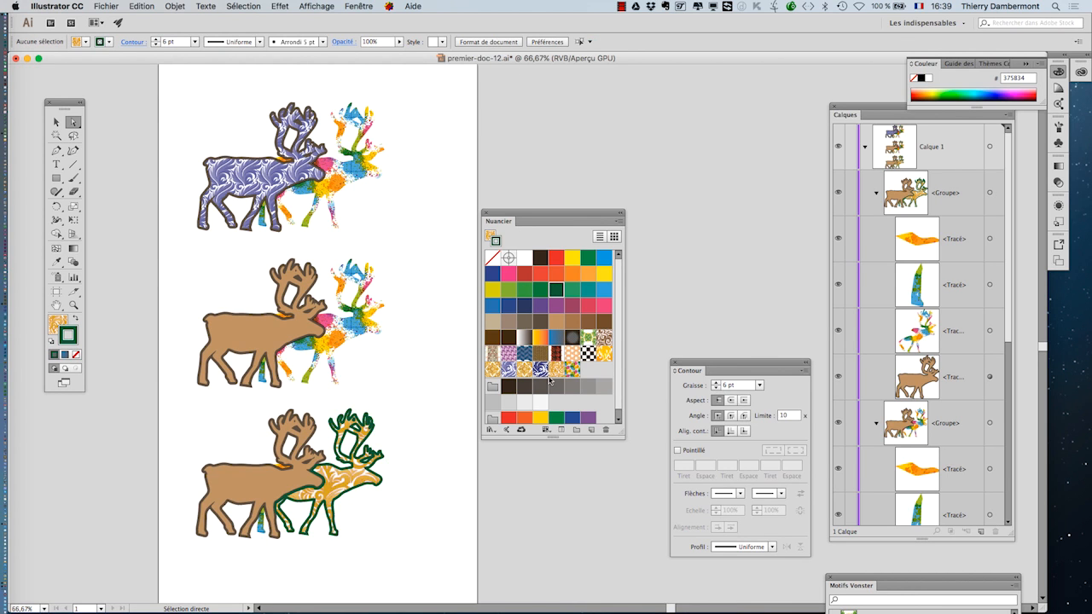
{"action": "left_click", "coordinate": [377, 462]}
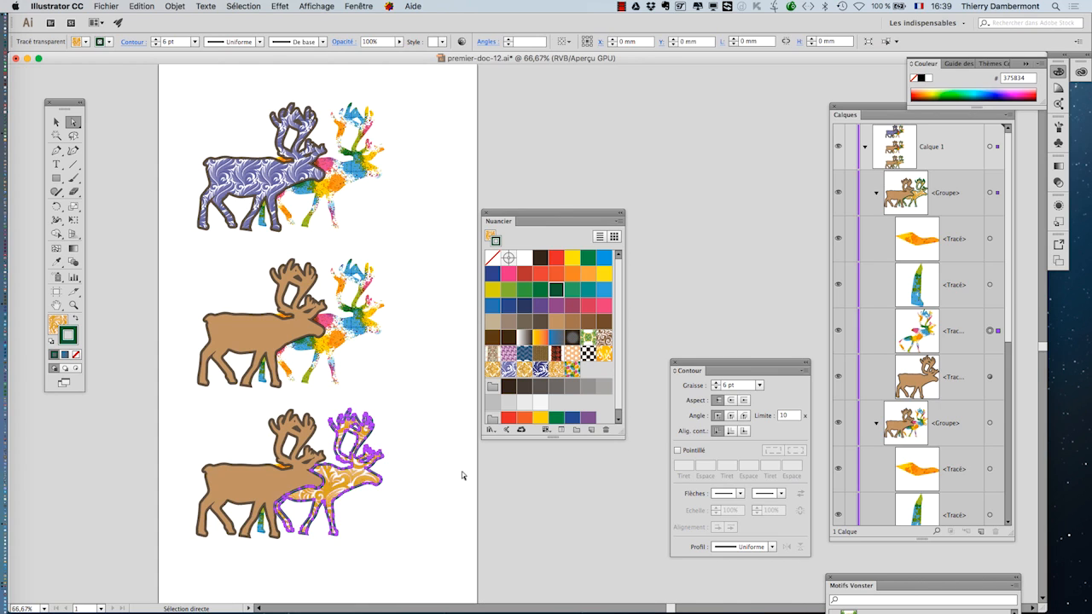
{"action": "left_click", "coordinate": [717, 388]}
{"action": "left_click", "coordinate": [717, 388]}
{"action": "left_click", "coordinate": [506, 499]}
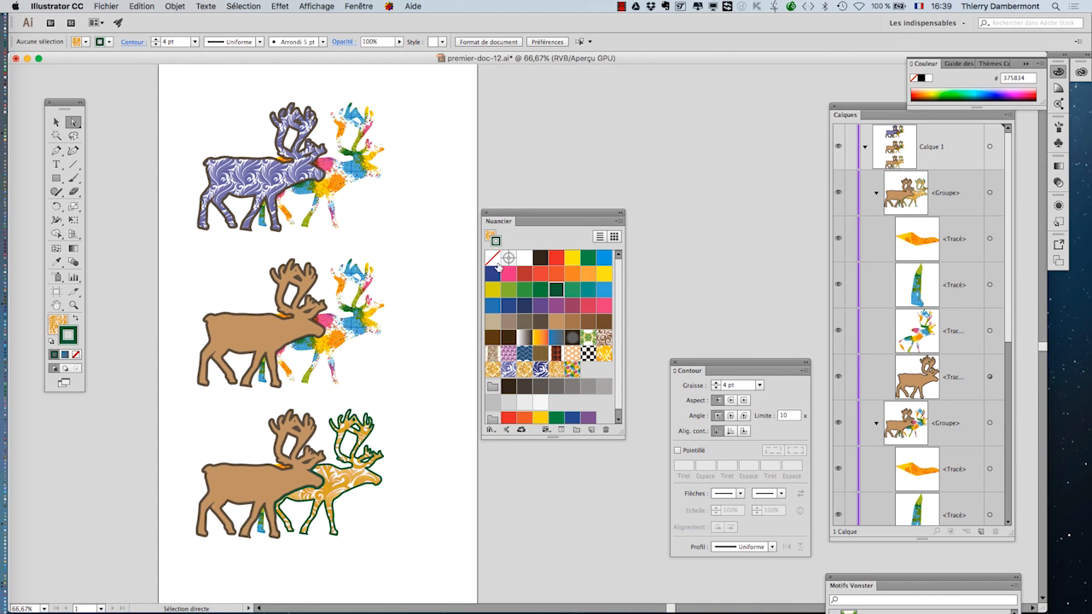
{"action": "left_click", "coordinate": [485, 213]}
{"action": "left_click", "coordinate": [673, 362]}
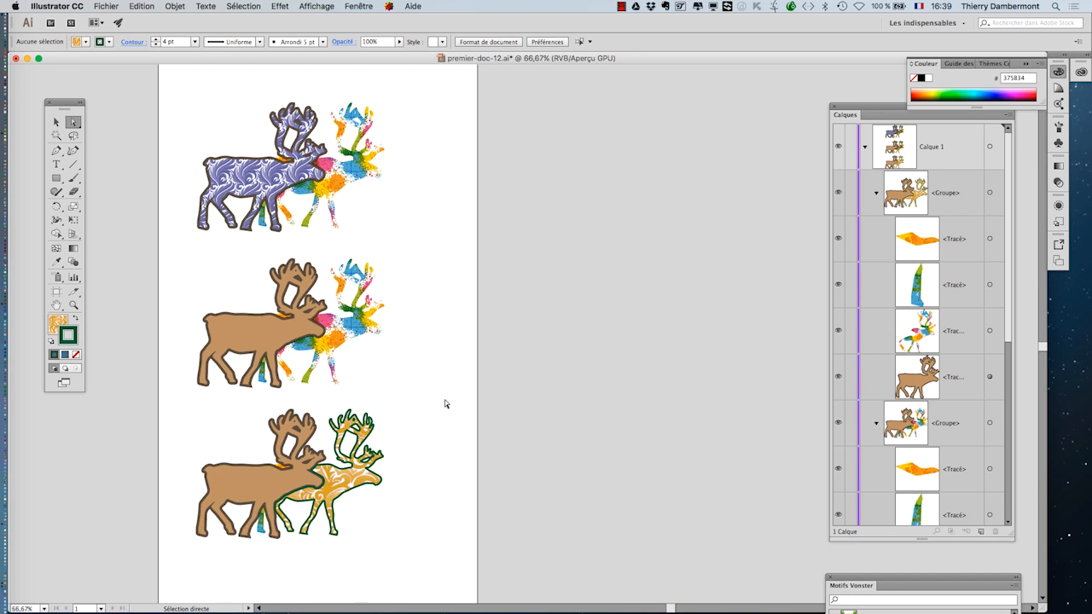
- Widen the artboard to the right to about 570 mm
{"action": "left_click", "coordinate": [56, 123]}
{"action": "left_click", "coordinate": [56, 291]}
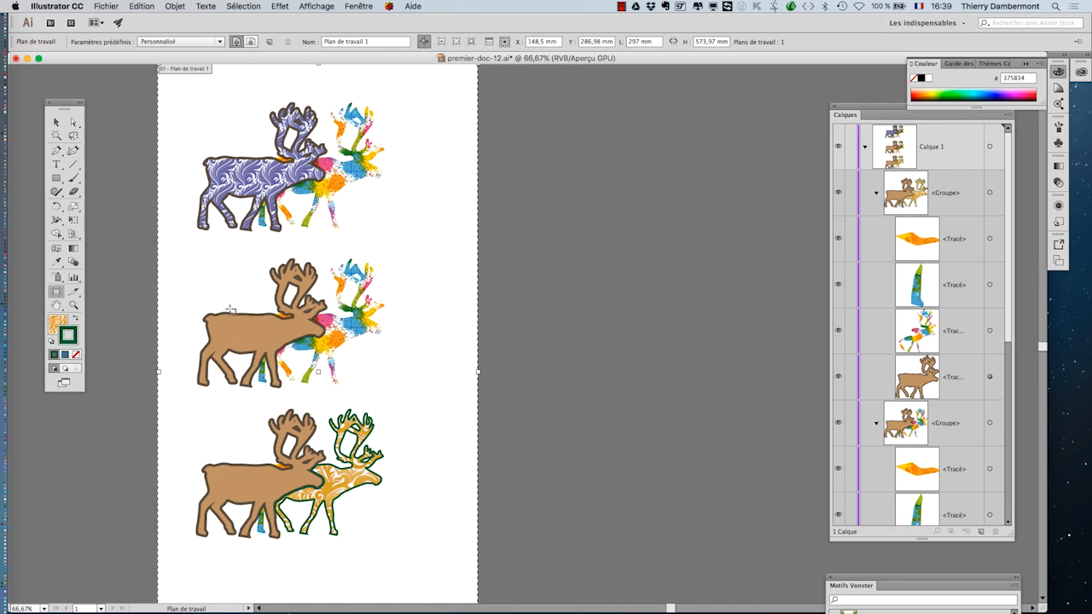
{"action": "left_click_drag", "start_coordinate": [478, 371], "coordinate": [770, 383]}
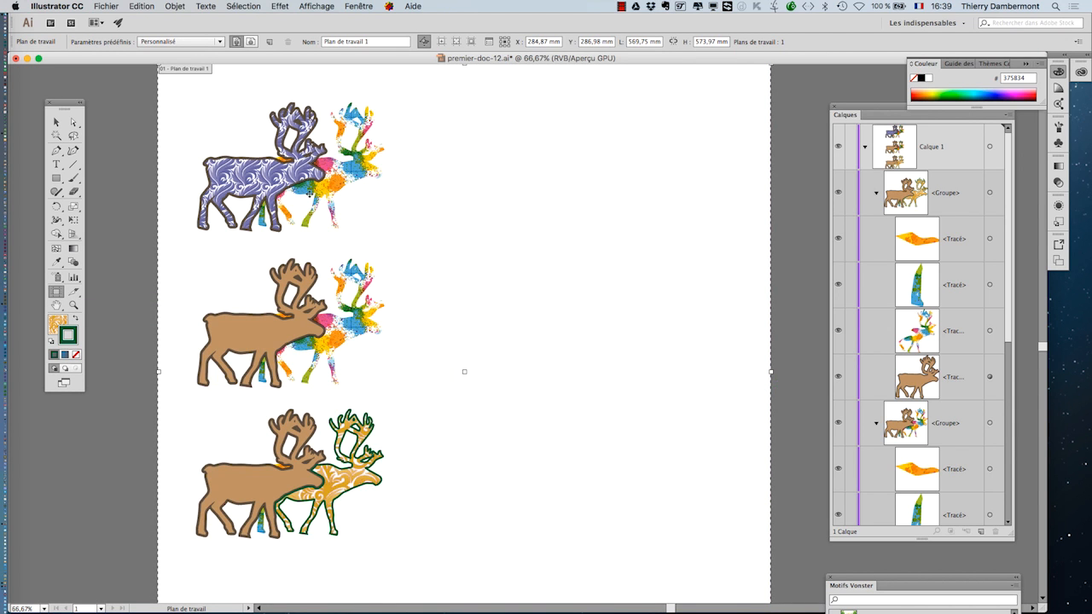
{"action": "left_click", "coordinate": [73, 122]}
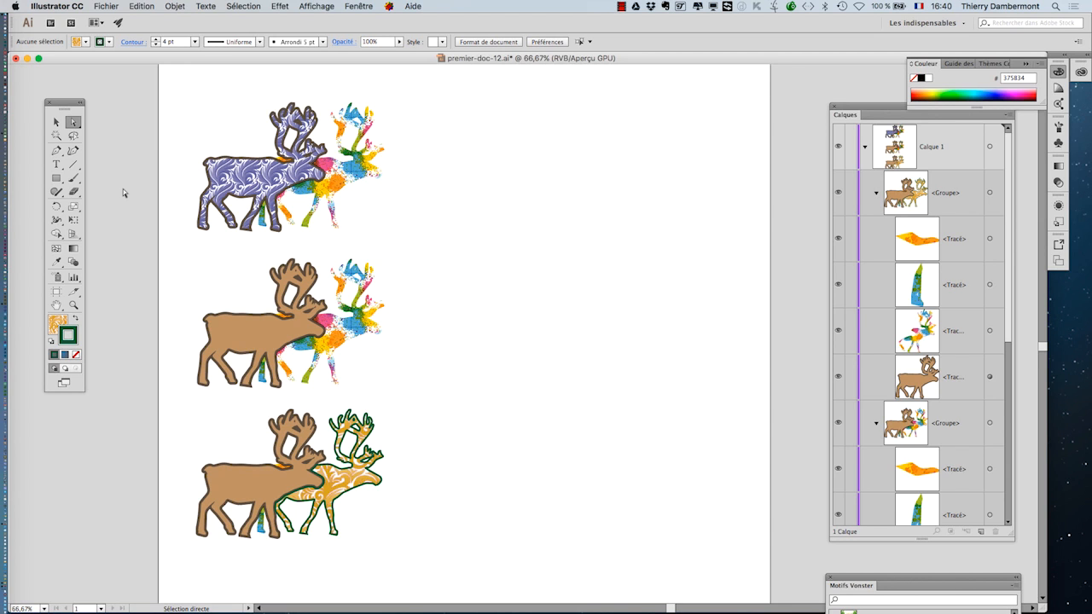
- Duplicate the third reindeer group and place the copy to its right
{"action": "scroll", "coordinate": [369, 507], "scroll_direction": "up", "scroll_amount": 2, "text": "alt"}
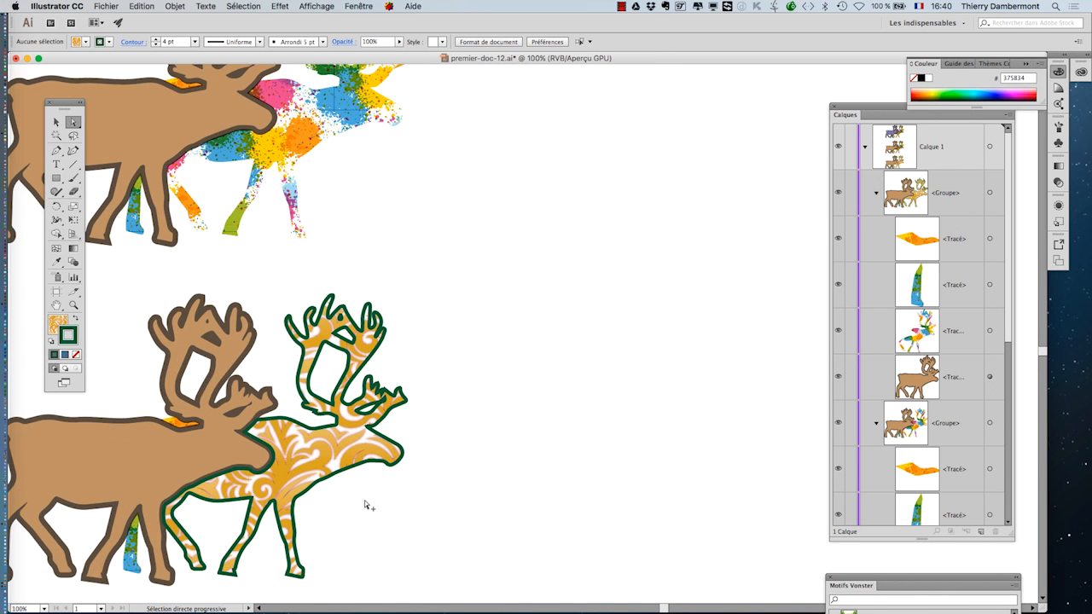
{"action": "scroll", "coordinate": [393, 485], "scroll_direction": "down", "scroll_amount": 2, "text": "alt"}
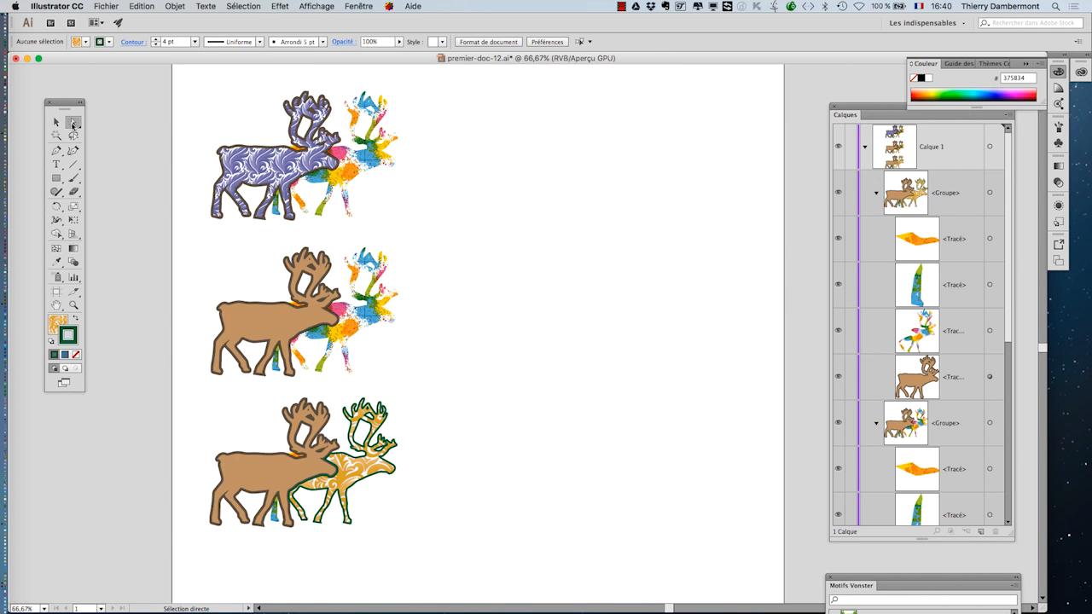
{"action": "key", "text": "v"}
{"action": "left_click_drag", "start_coordinate": [225, 401], "coordinate": [466, 529]}
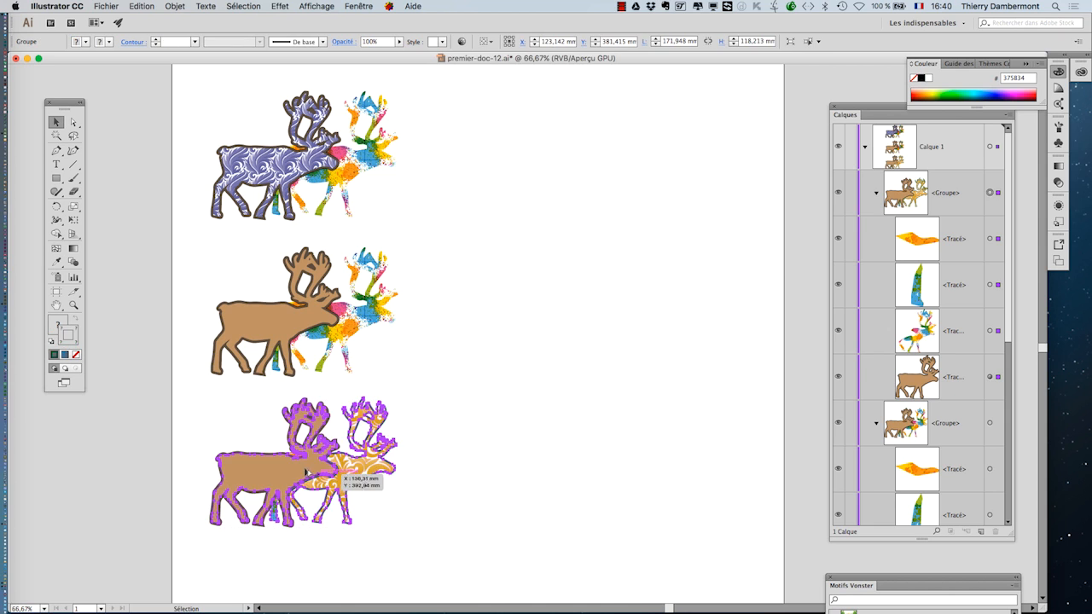
{"action": "left_click_drag", "start_coordinate": [368, 478], "coordinate": [630, 478], "text": "alt"}
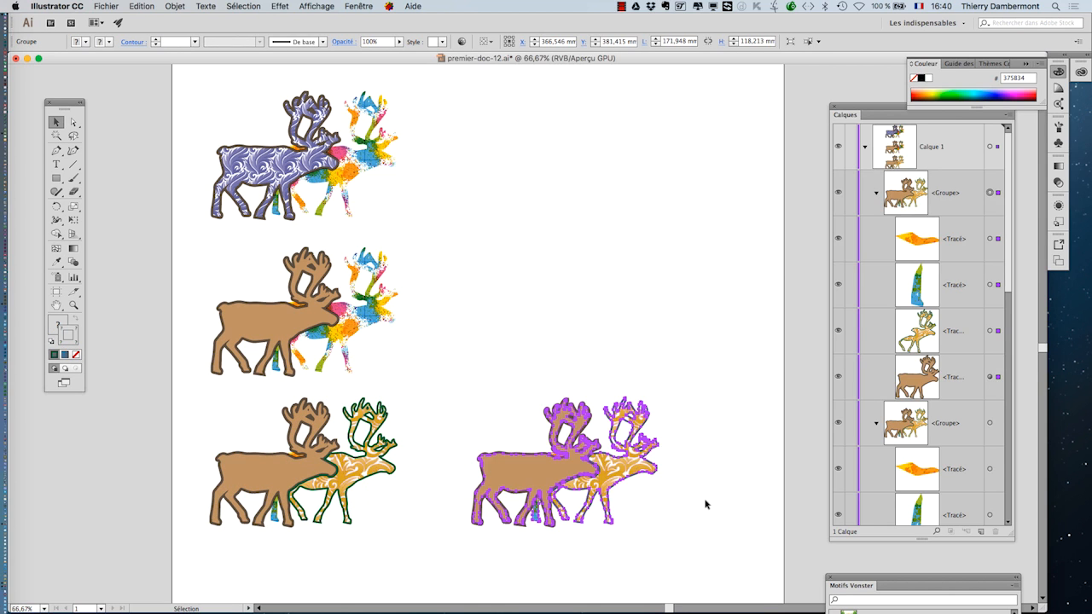
{"action": "left_click", "coordinate": [707, 504]}
{"action": "left_click", "coordinate": [657, 472]}
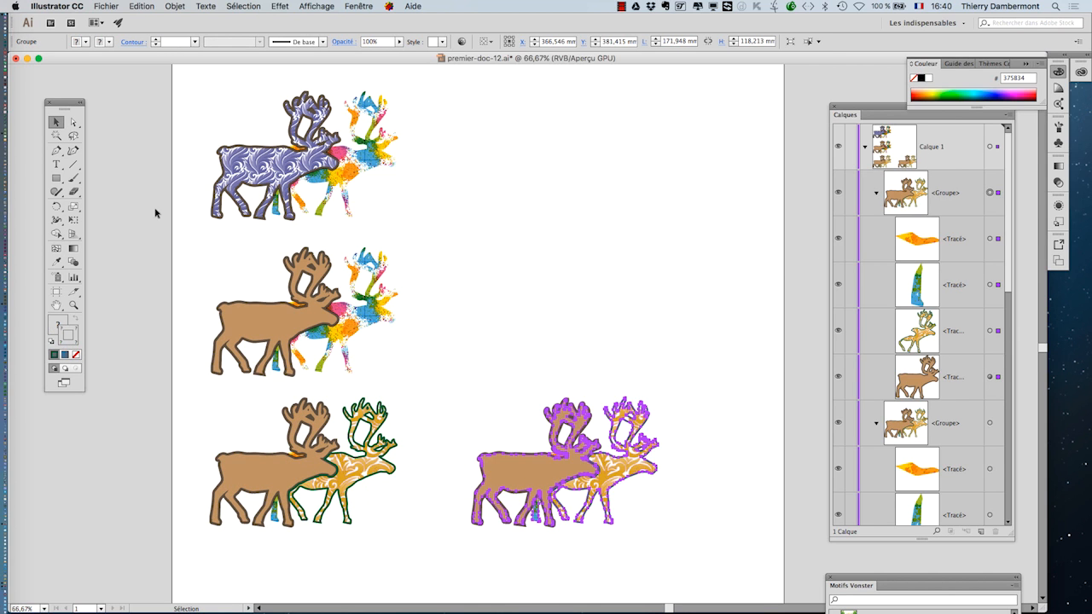
- Select the back reindeer of the rightmost group and collapse the Layers panel
{"action": "left_click", "coordinate": [74, 122]}
{"action": "left_click", "coordinate": [517, 301]}
{"action": "left_click", "coordinate": [642, 445]}
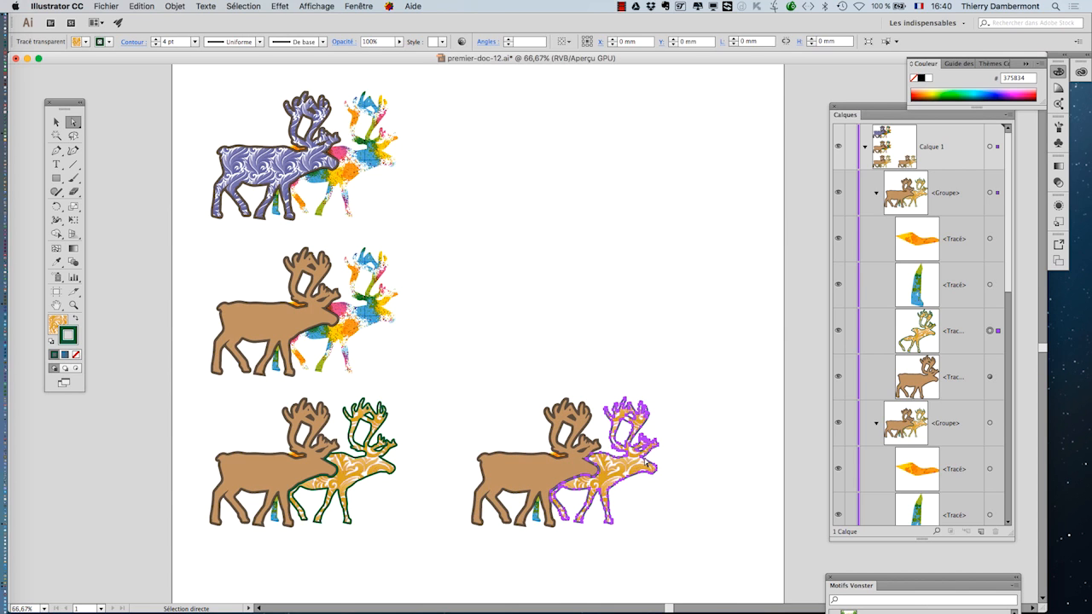
{"action": "left_click", "coordinate": [835, 108]}
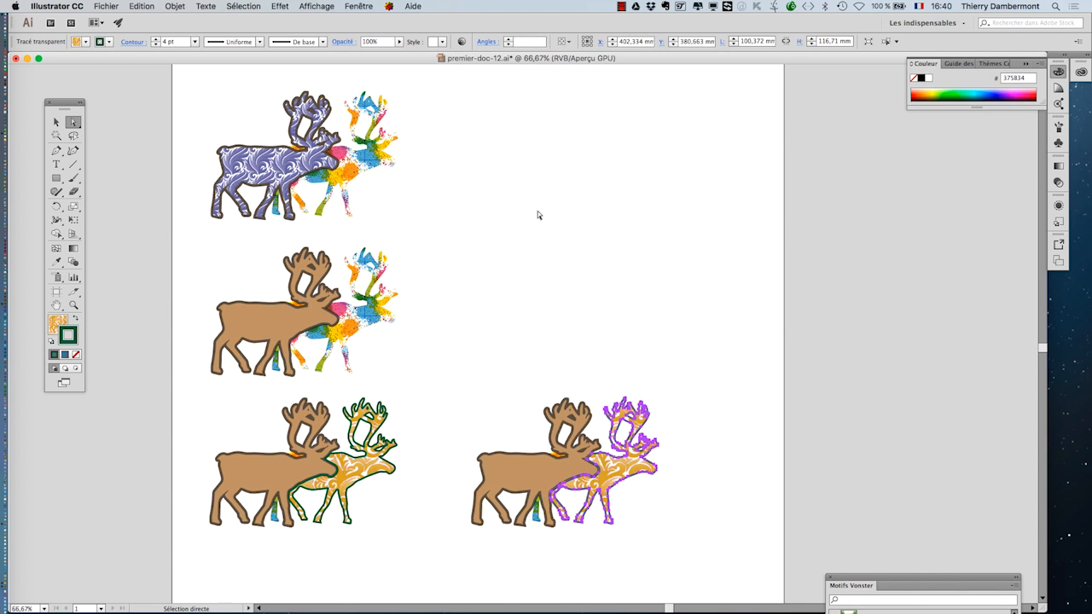
{"action": "left_click", "coordinate": [830, 577]}
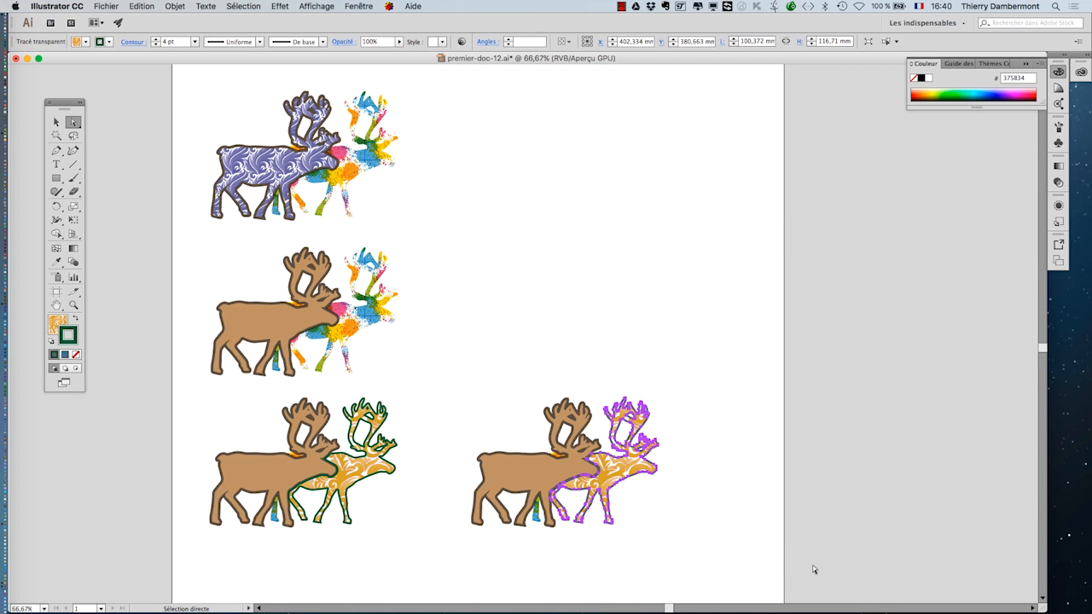
- Reopen the Swatches panel and apply a grey swatch to the selected reindeer's stroke
{"action": "left_click", "coordinate": [360, 6]}
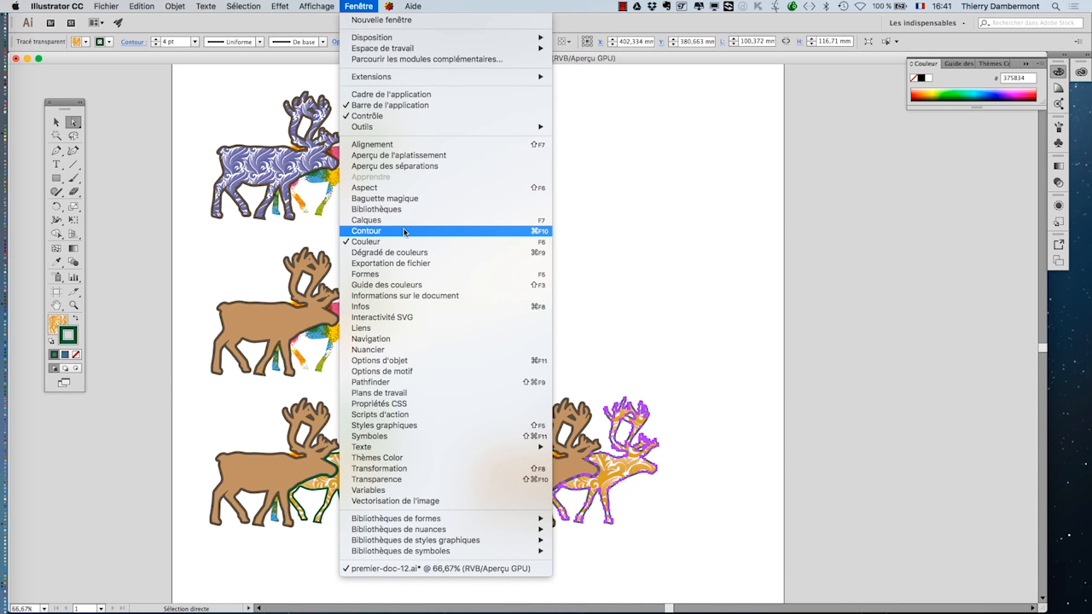
{"action": "left_click", "coordinate": [457, 351]}
{"action": "left_click_drag", "start_coordinate": [559, 222], "coordinate": [829, 130]}
{"action": "left_click", "coordinate": [859, 295]}
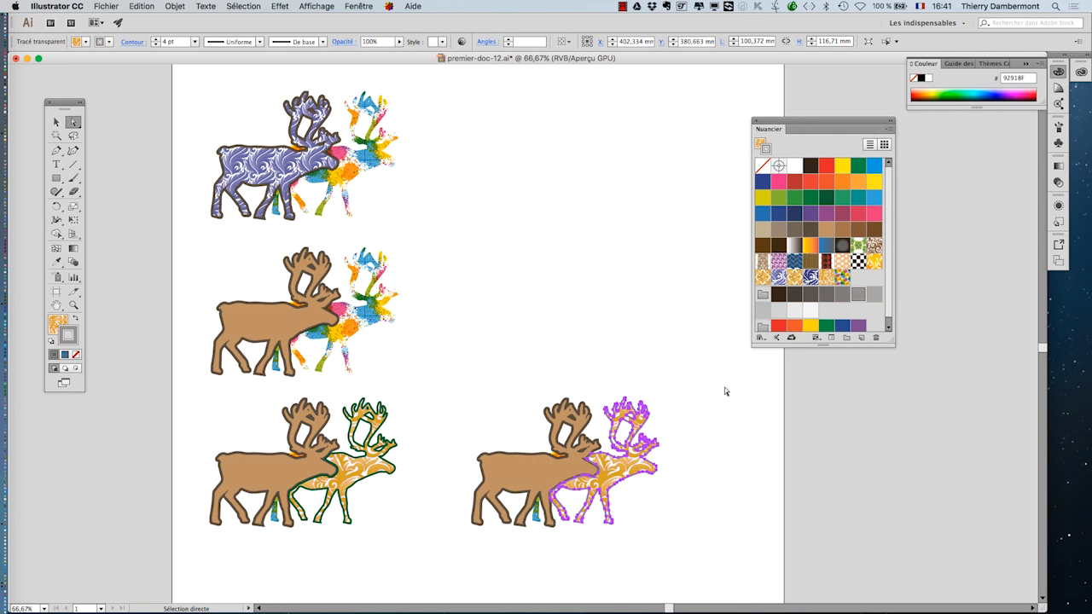
{"action": "left_click", "coordinate": [701, 462]}
- Try to move the front reindeer of the rightmost group upward, then undo the move
{"action": "scroll", "coordinate": [570, 473], "scroll_direction": "up", "scroll_amount": 2}
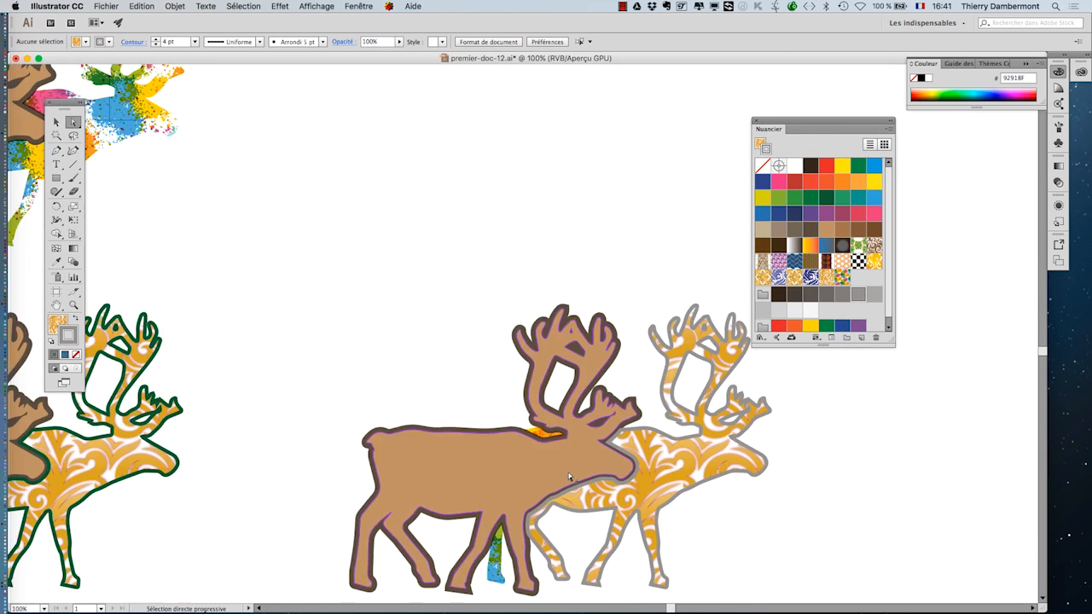
{"action": "left_click_drag", "start_coordinate": [436, 338], "coordinate": [705, 527]}
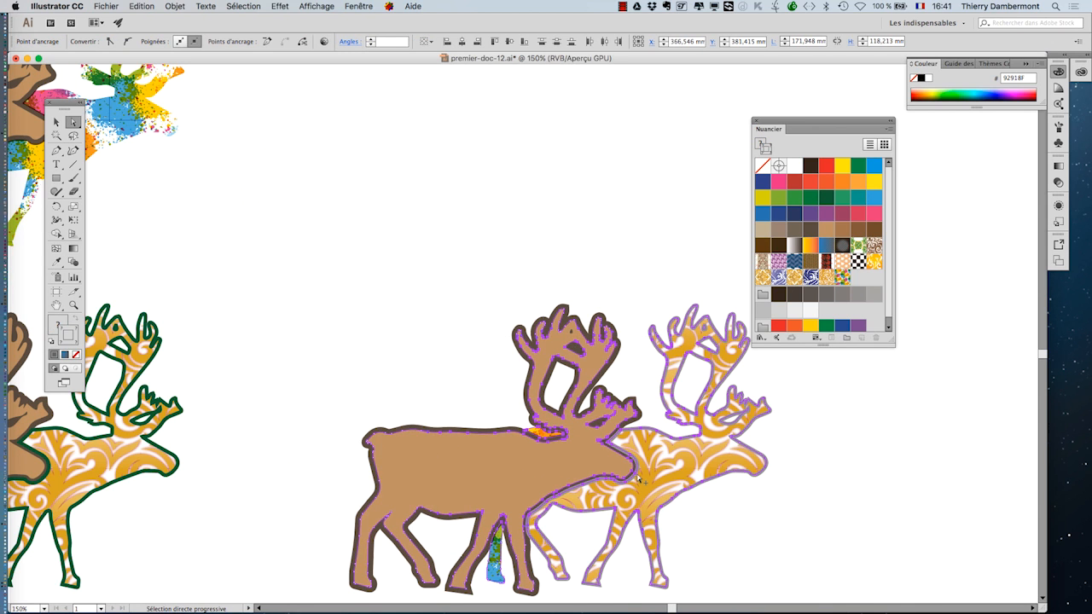
{"action": "left_click_drag", "start_coordinate": [633, 475], "coordinate": [644, 168], "text": "alt"}
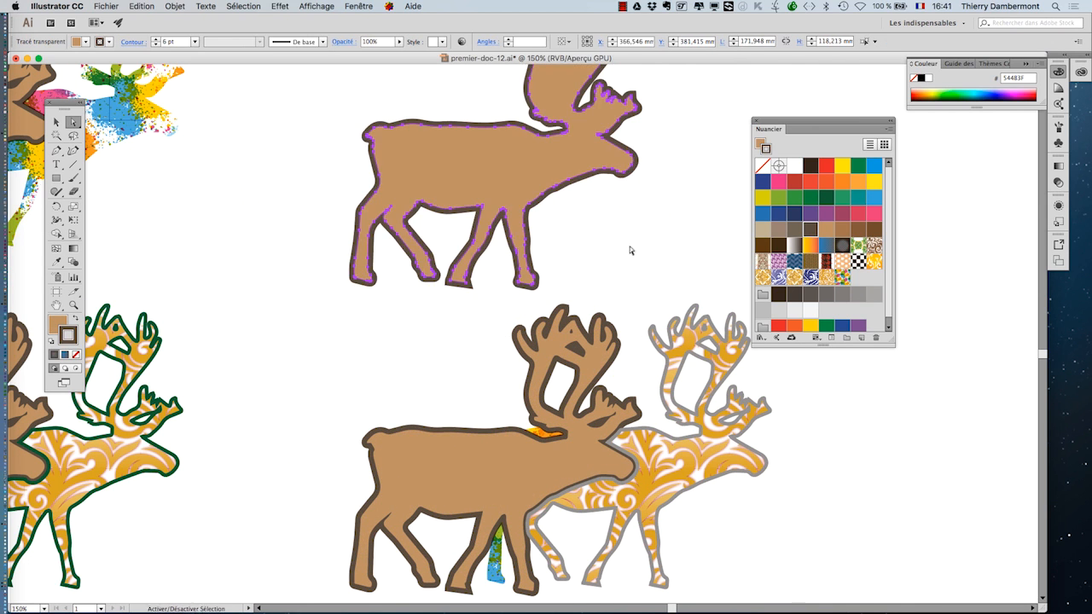
{"action": "key", "text": "super+z"}
{"action": "left_click", "coordinate": [58, 125]}
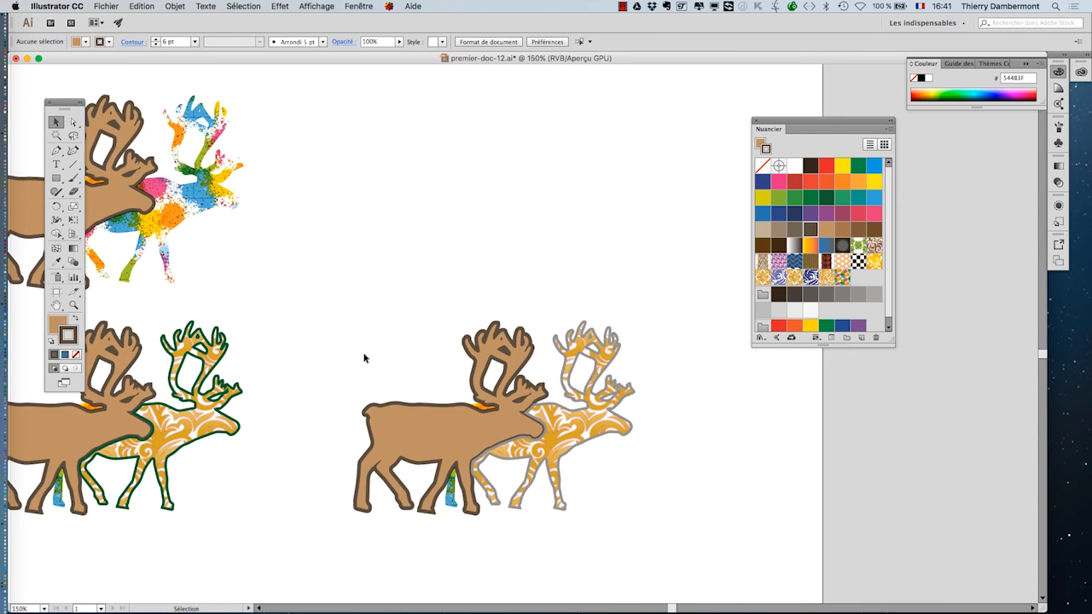
- Move the swatches panel further towards the screen edge and fit all reindeer groups in view
{"action": "left_click", "coordinate": [365, 355]}
{"action": "key", "text": "super+1"}
{"action": "left_click_drag", "start_coordinate": [792, 123], "coordinate": [954, 222]}
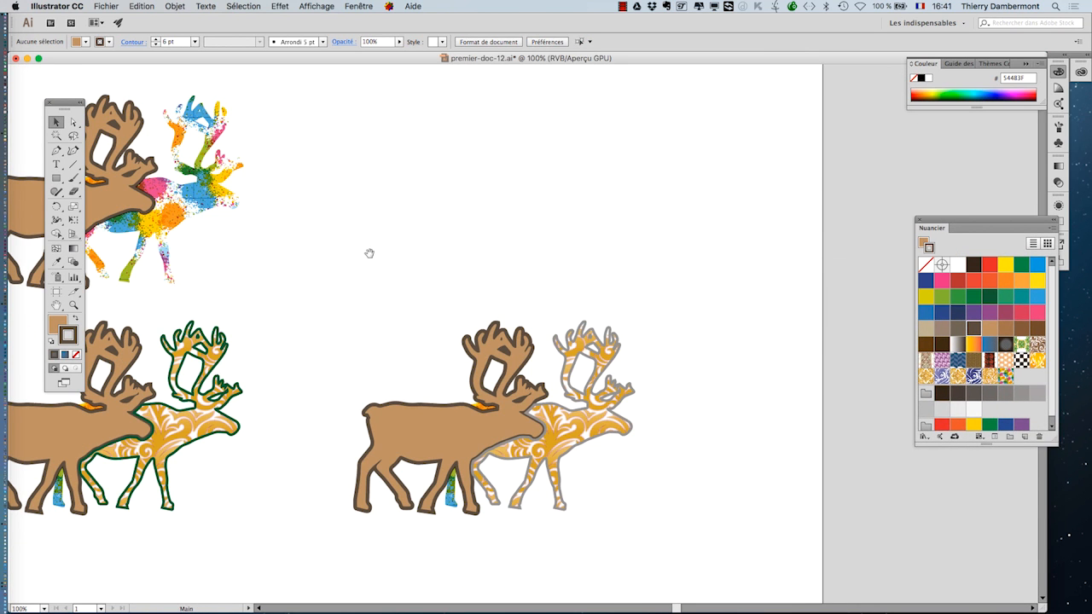
{"action": "left_click_drag", "start_coordinate": [368, 250], "coordinate": [540, 289]}
{"action": "key", "text": "super+minus"}
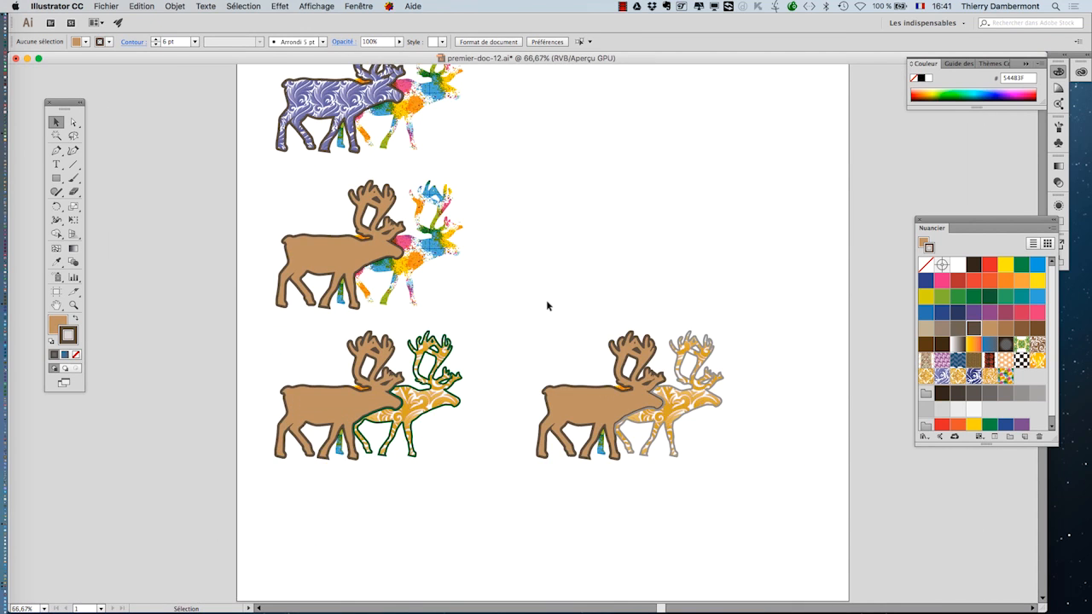
{"action": "left_click_drag", "start_coordinate": [505, 236], "coordinate": [458, 292]}
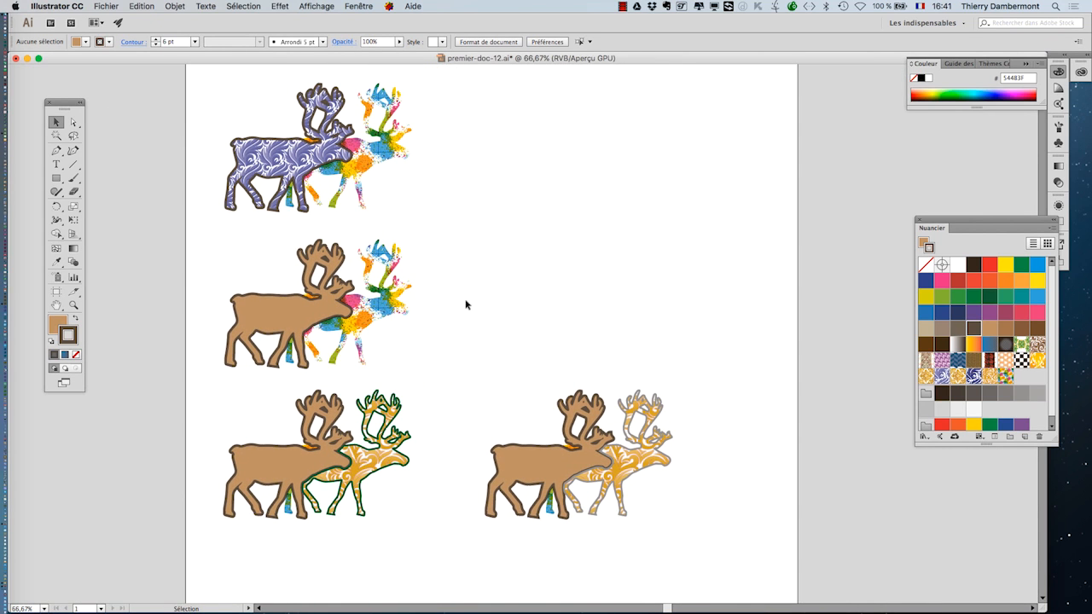
- Copy the patterned back reindeer of the first group into the empty area at the upper right
{"action": "left_click", "coordinate": [333, 177]}
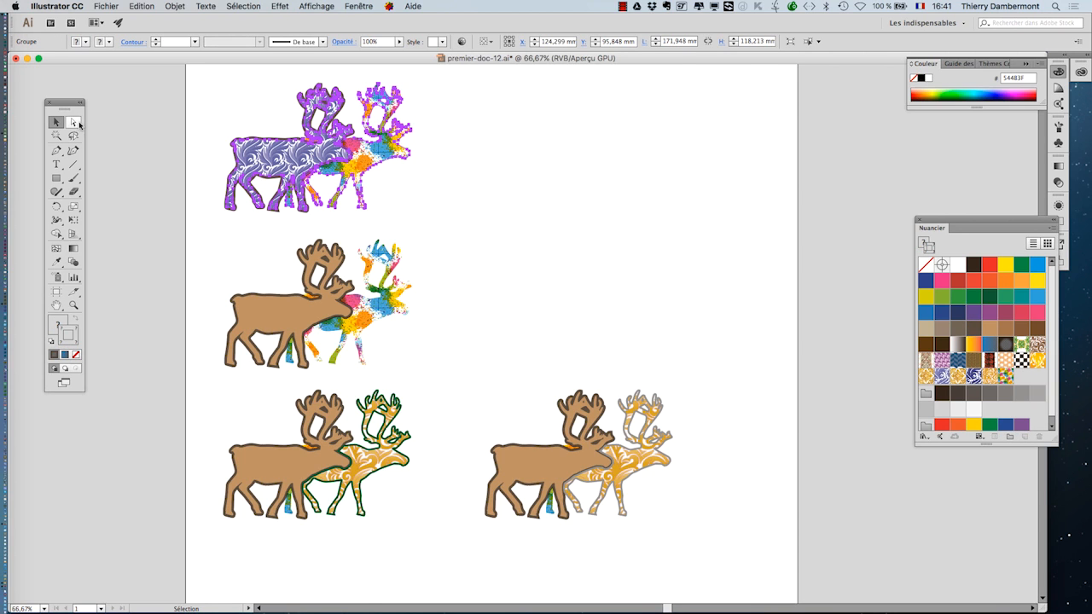
{"action": "left_click", "coordinate": [73, 122]}
{"action": "left_click", "coordinate": [254, 158]}
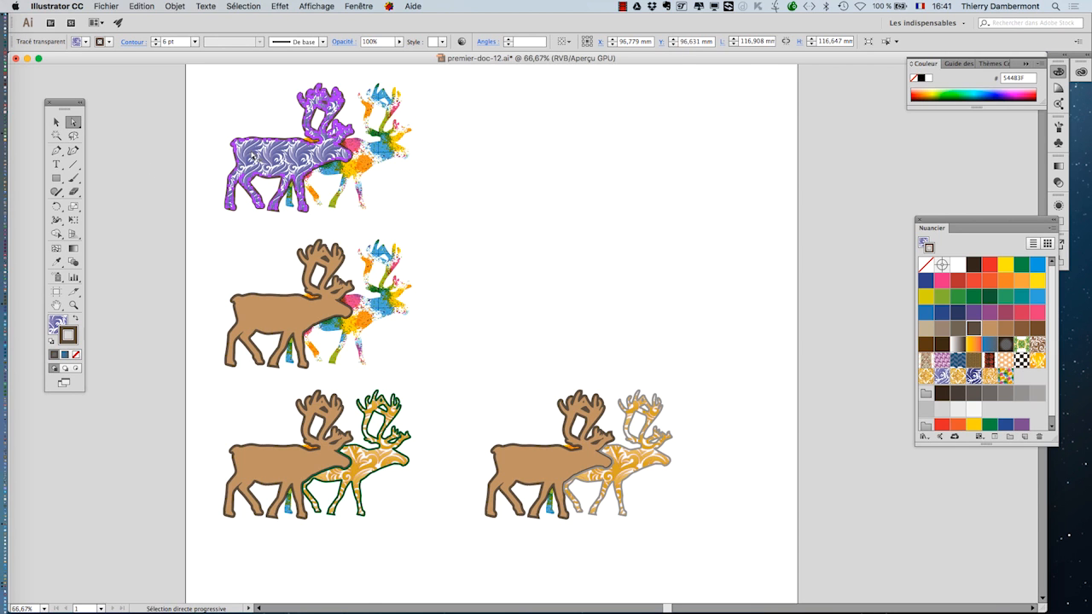
{"action": "left_click_drag", "start_coordinate": [254, 158], "coordinate": [524, 183]}
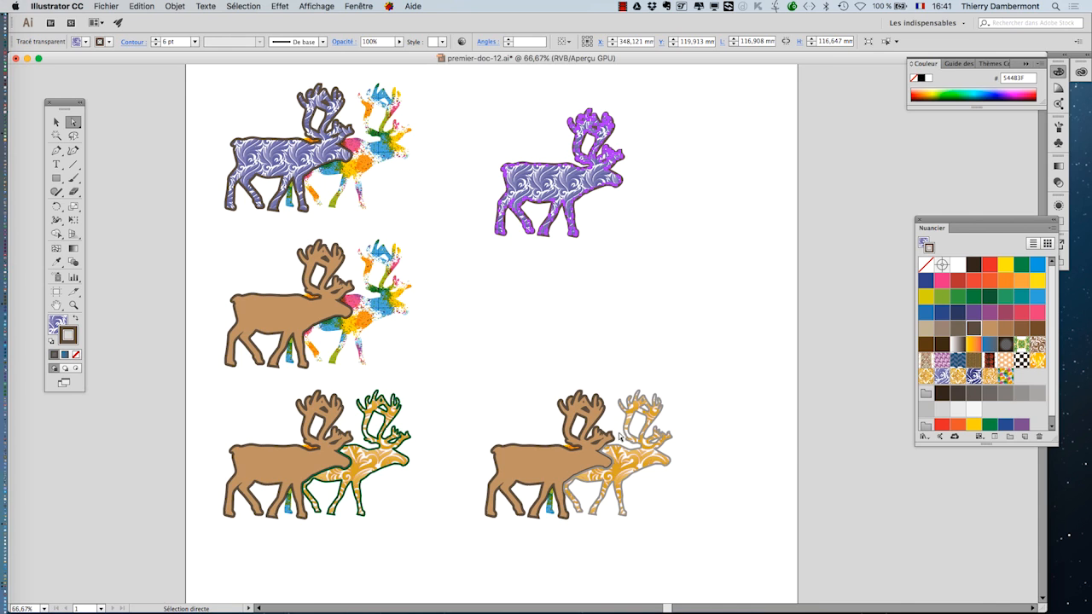
- Copy the back reindeer of the bottom-right group, with its collar and leg pieces, up beside the purple reindeer copy
{"action": "left_click_drag", "start_coordinate": [486, 375], "coordinate": [738, 544]}
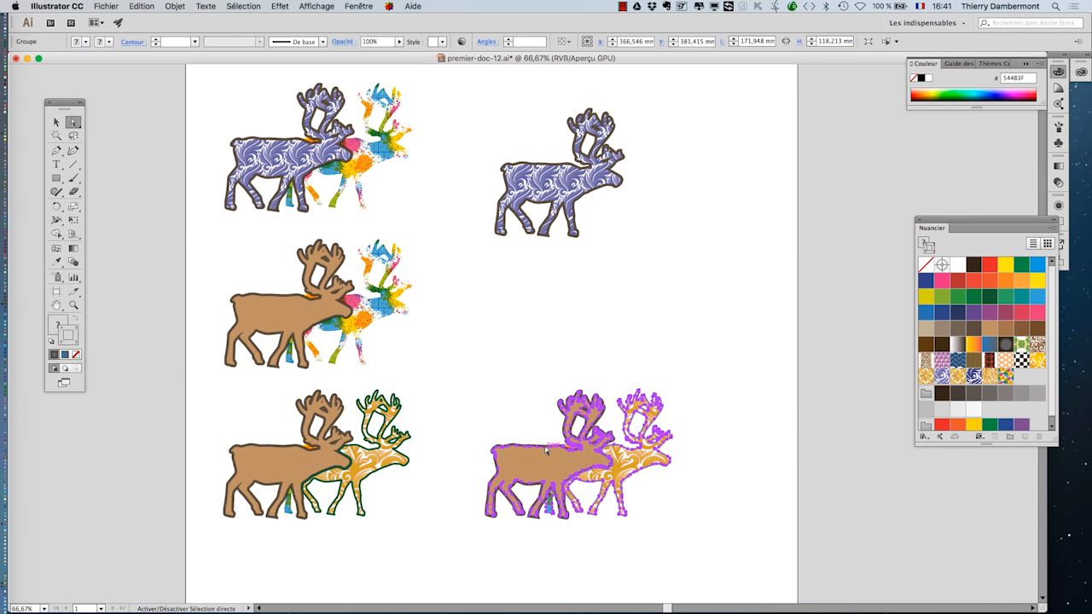
{"action": "left_click", "coordinate": [681, 484]}
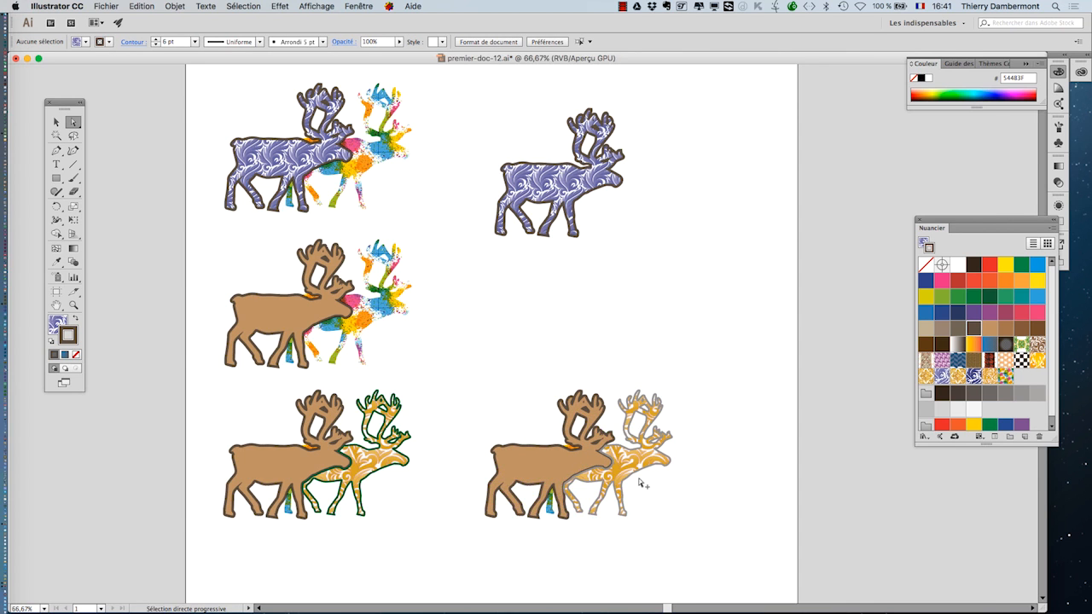
{"action": "scroll", "coordinate": [639, 482], "scroll_direction": "up", "scroll_amount": 2}
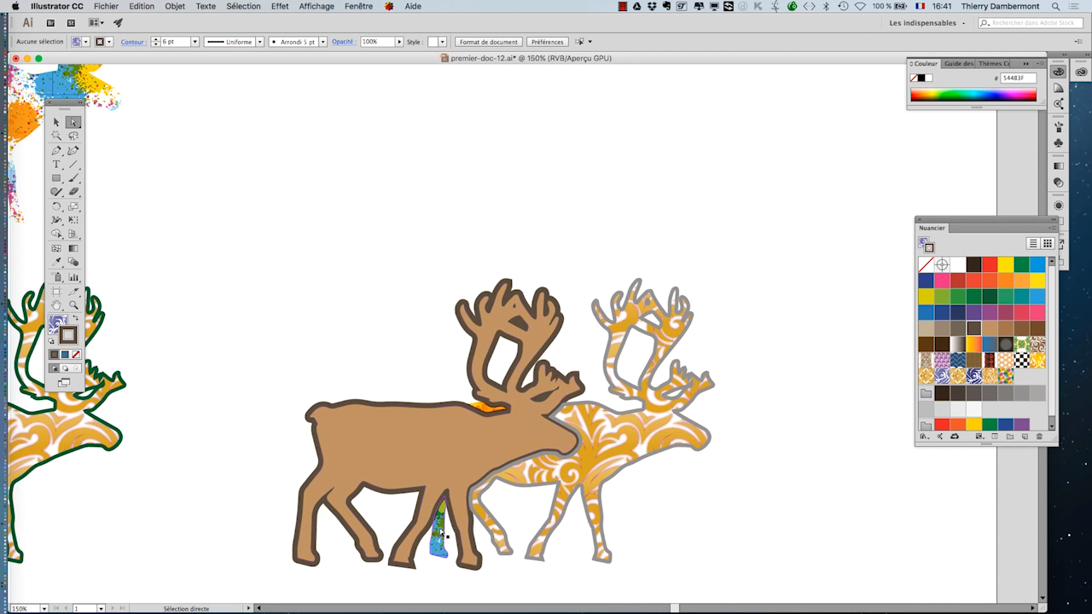
{"action": "left_click", "coordinate": [488, 529]}
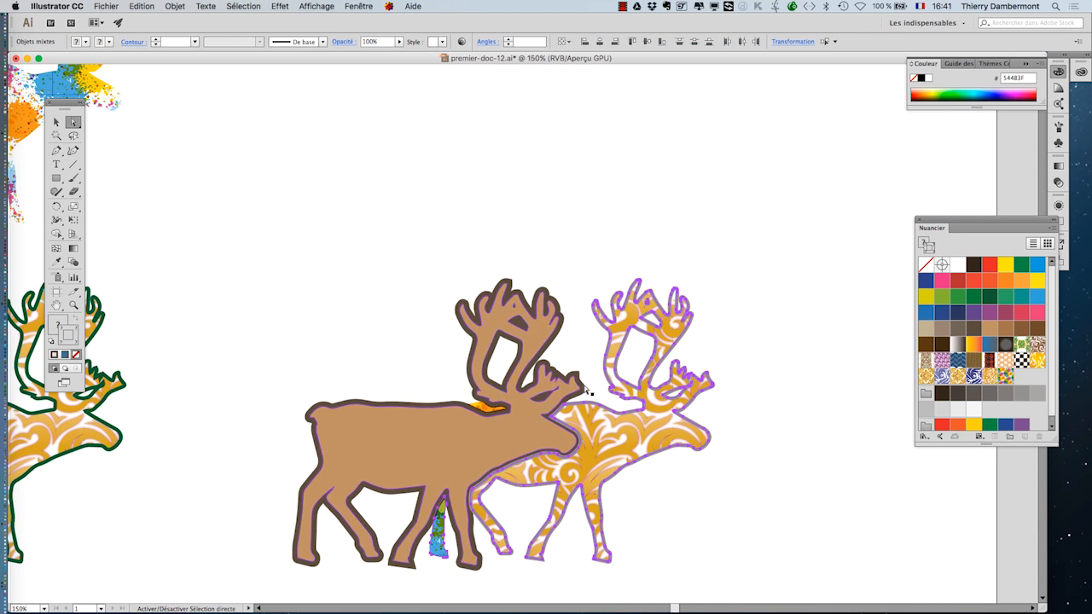
{"action": "left_click", "coordinate": [488, 411], "text": "shift"}
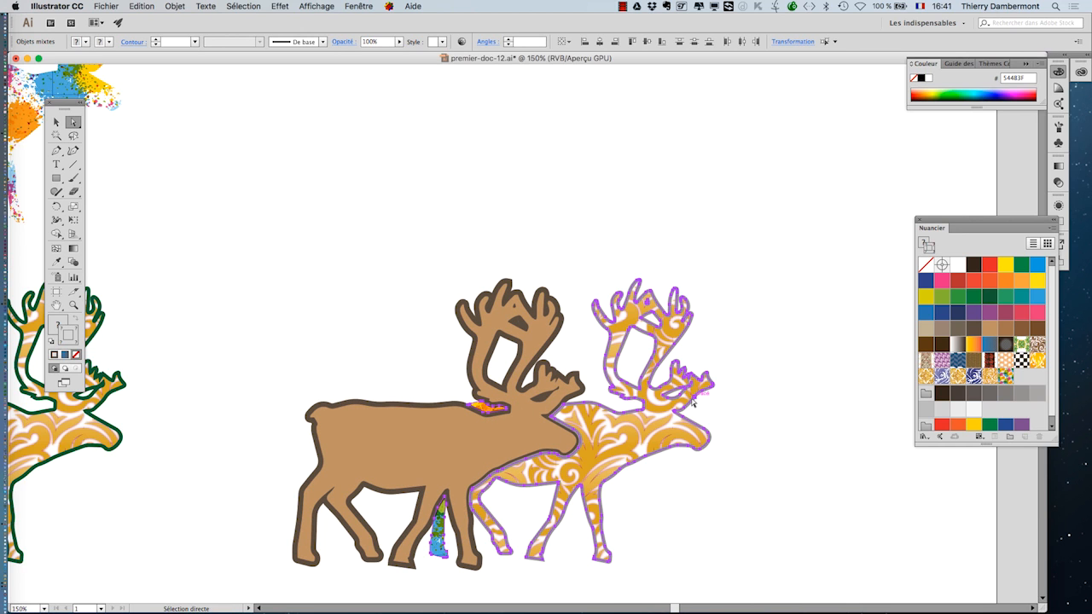
{"action": "left_click_drag", "start_coordinate": [672, 394], "coordinate": [687, 336]}
{"action": "key", "text": "super+minus"}
{"action": "key", "text": "super+minus"}
{"action": "key", "text": "super+minus"}
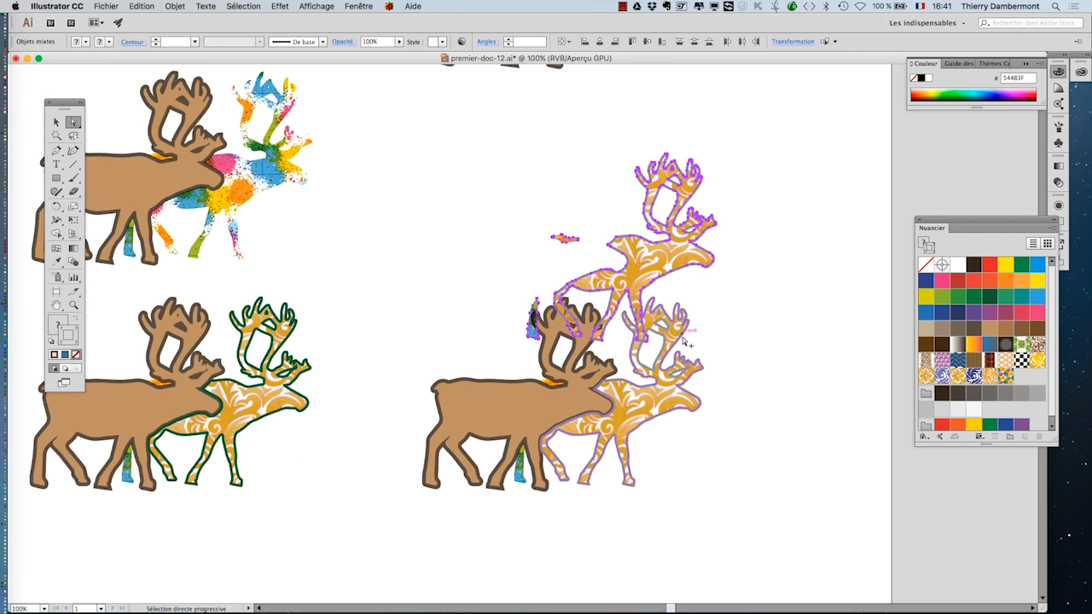
{"action": "left_click_drag", "start_coordinate": [665, 293], "coordinate": [660, 152]}
{"action": "key", "text": "alt"}
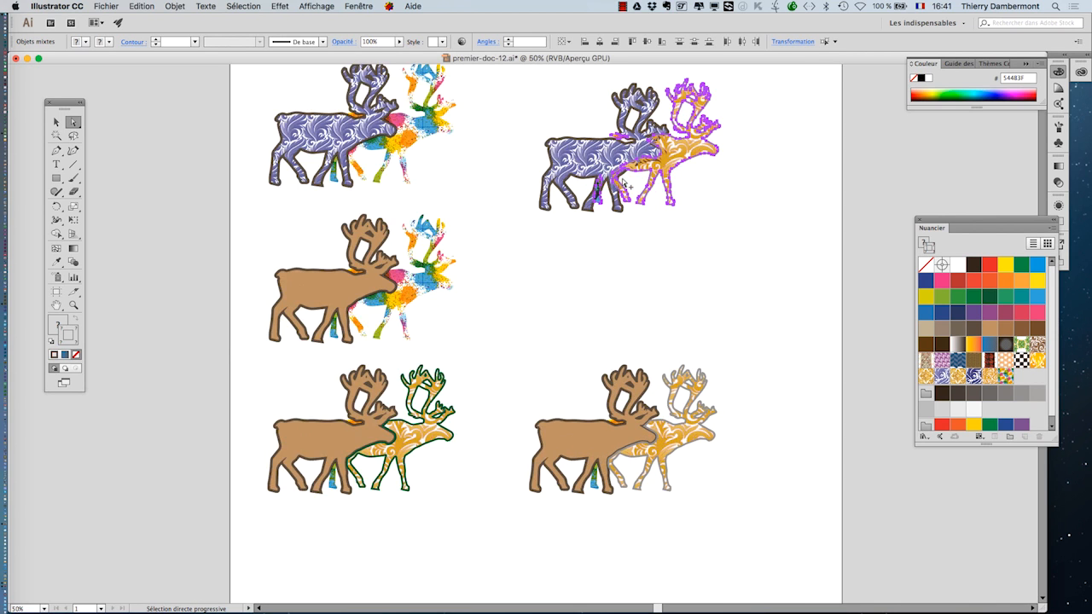
- Nudge the copied reindeer pieces into place behind the purple reindeer
{"action": "scroll", "coordinate": [624, 182], "scroll_direction": "up", "scroll_amount": 5}
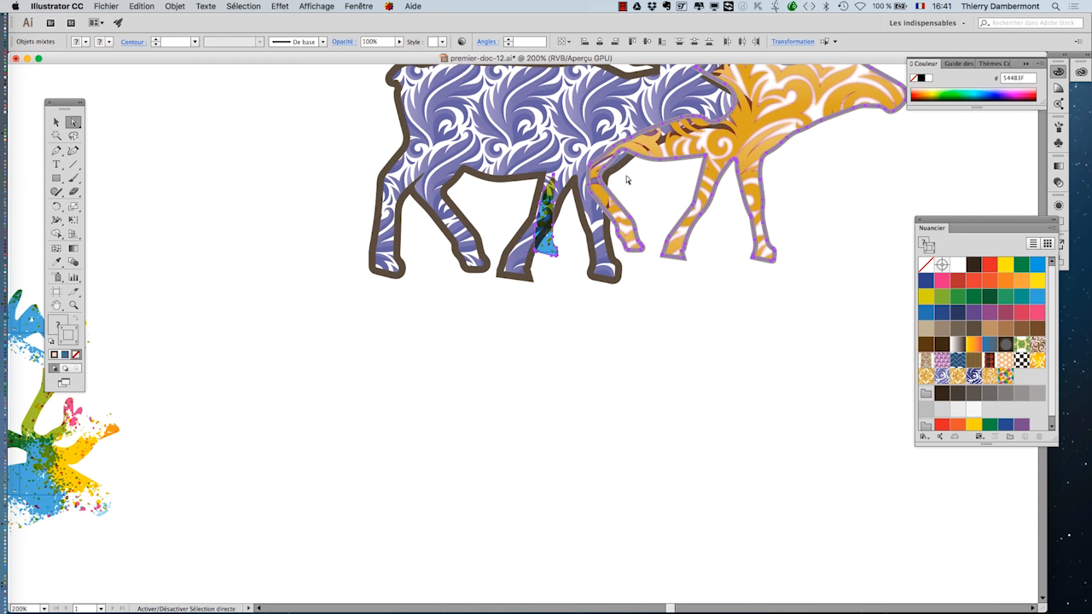
{"action": "key", "text": "Right"}
{"action": "key", "text": "Right"}
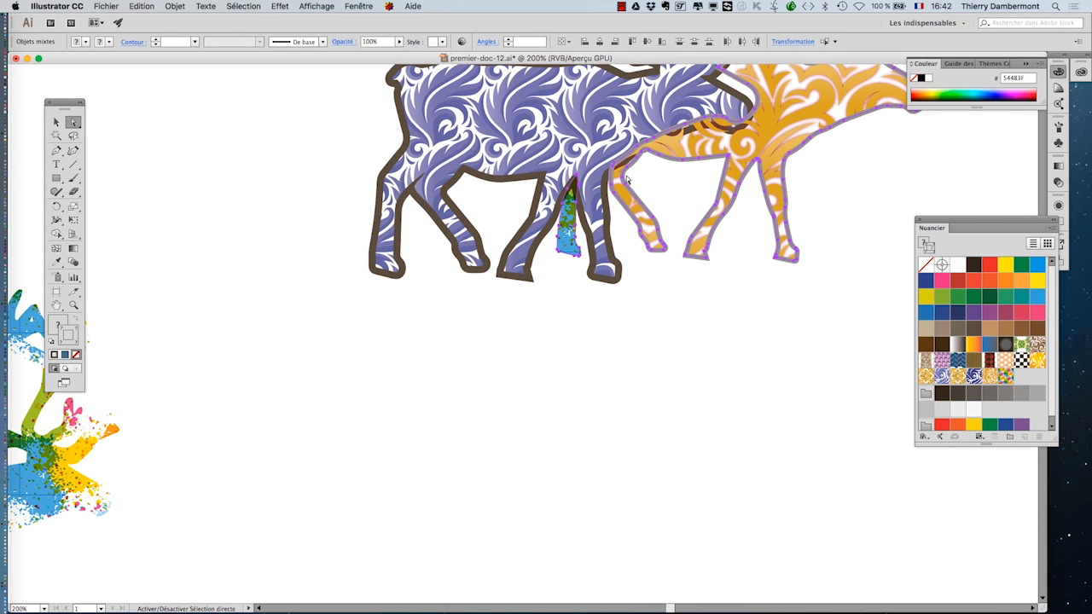
{"action": "key", "text": "Down"}
{"action": "key", "text": "Down"}
{"action": "key", "text": "Down"}
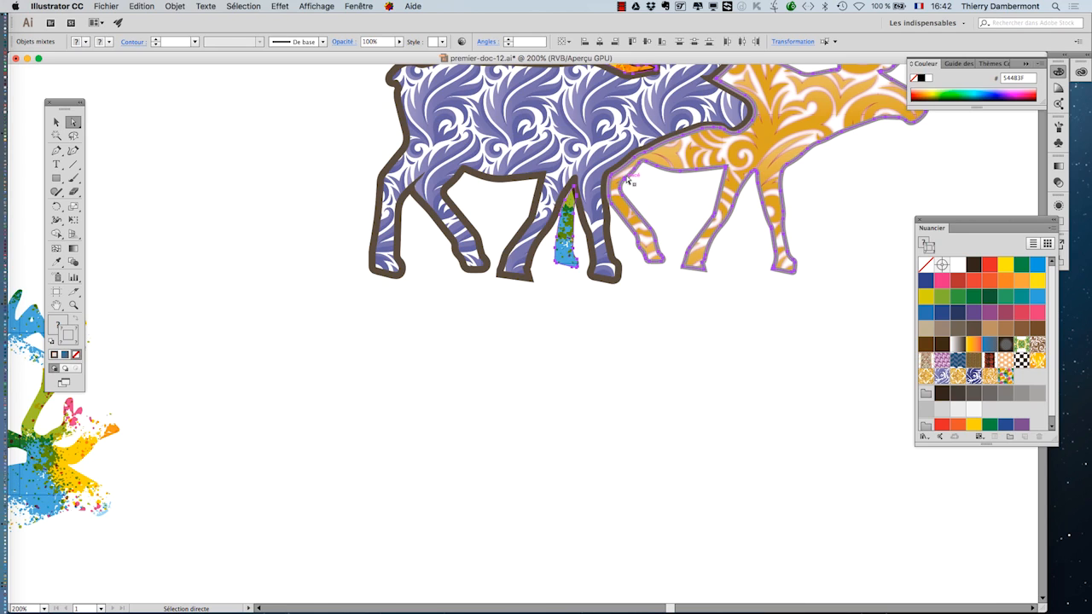
{"action": "key", "text": "Left"}
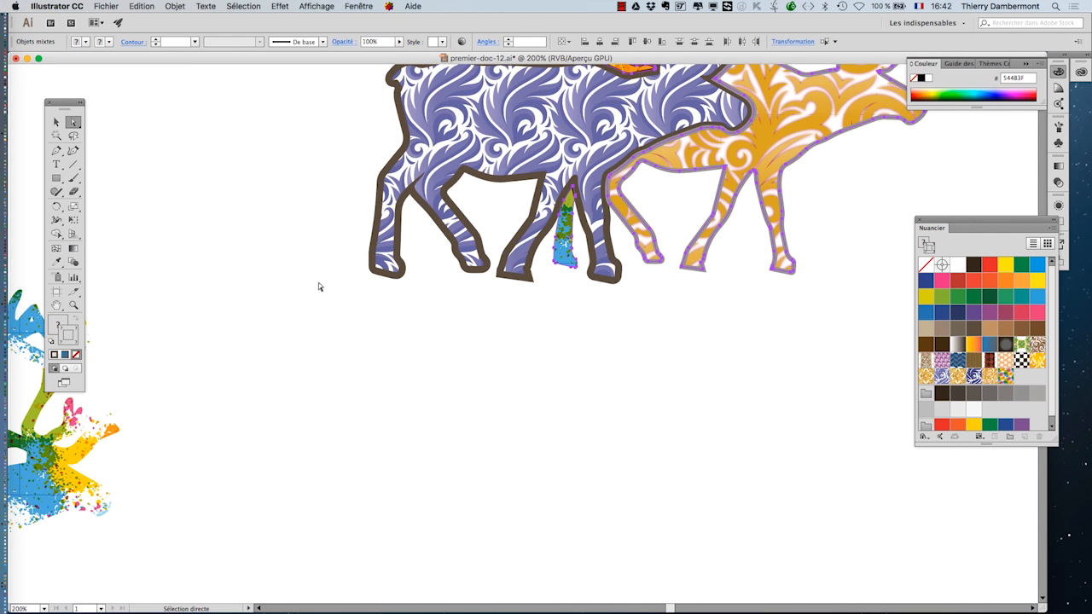
{"action": "key", "text": "v"}
{"action": "scroll", "coordinate": [653, 351], "scroll_direction": "down", "scroll_amount": 2}
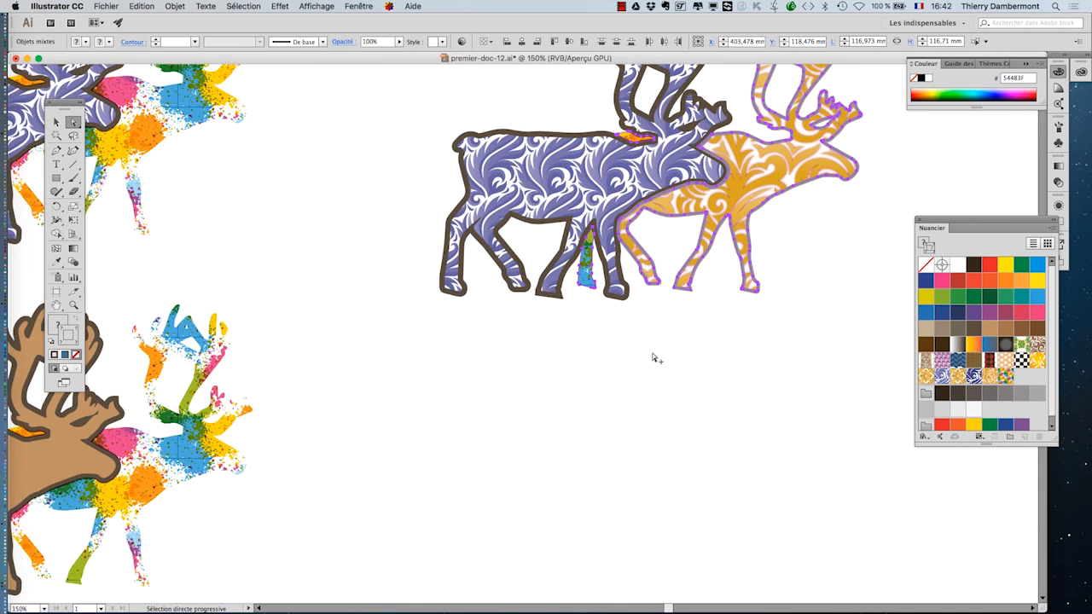
{"action": "left_click", "coordinate": [658, 373]}
{"action": "left_click_drag", "start_coordinate": [662, 426], "coordinate": [704, 377]}
{"action": "left_click", "coordinate": [692, 375], "text": "alt+super"}
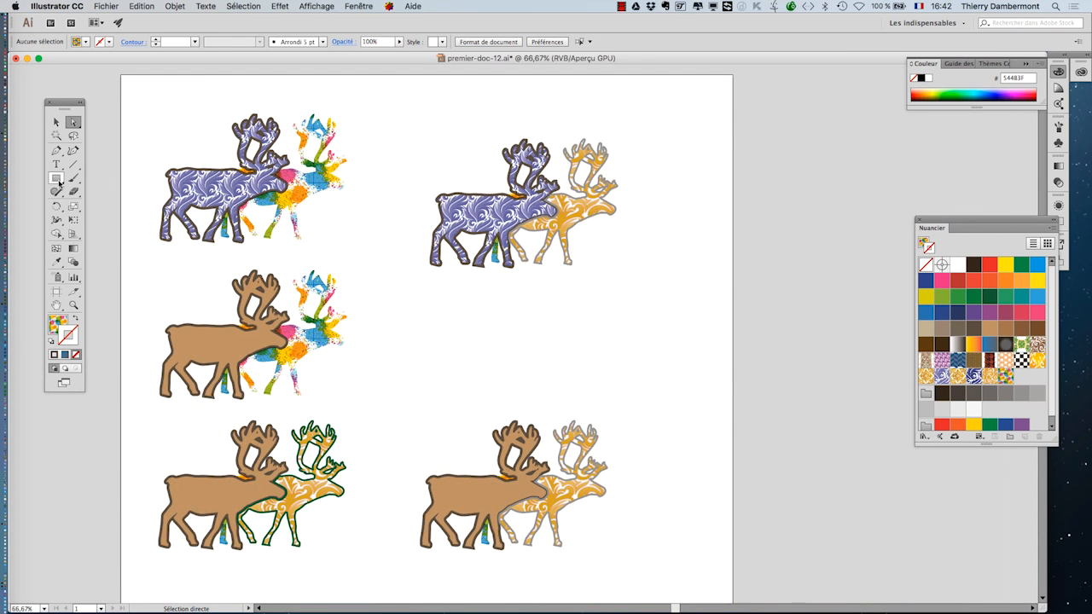
- Draw a horizontal line about 81 mm long between the first and top-right groups, with a 5 pt stroke and an arrowhead end
{"action": "left_click", "coordinate": [73, 163]}
{"action": "left_click_drag", "start_coordinate": [330, 211], "coordinate": [408, 214]}
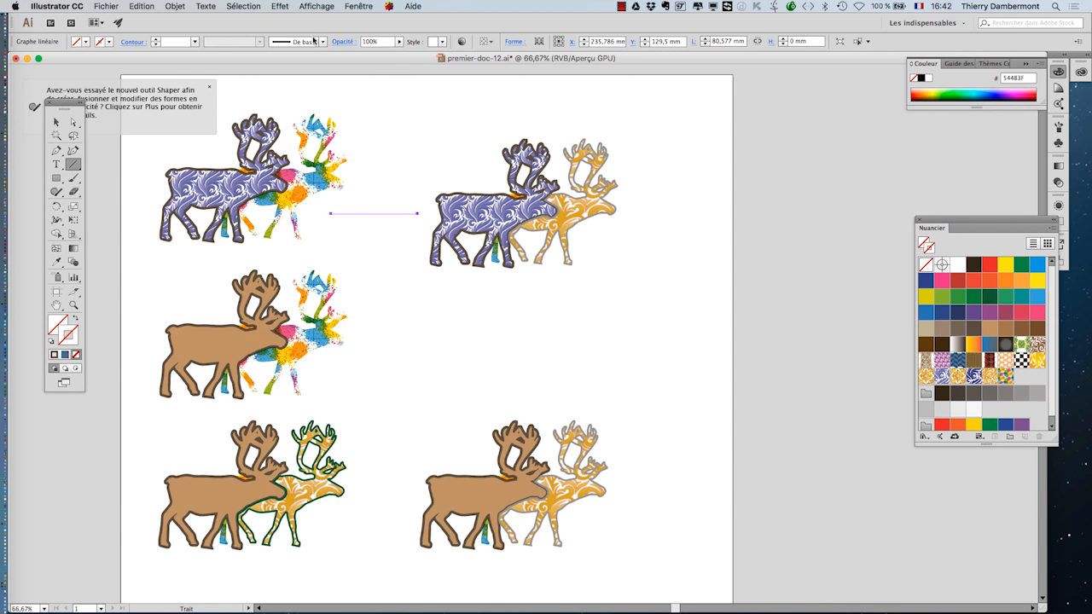
{"action": "left_click", "coordinate": [133, 43]}
{"action": "left_click", "coordinate": [98, 55]}
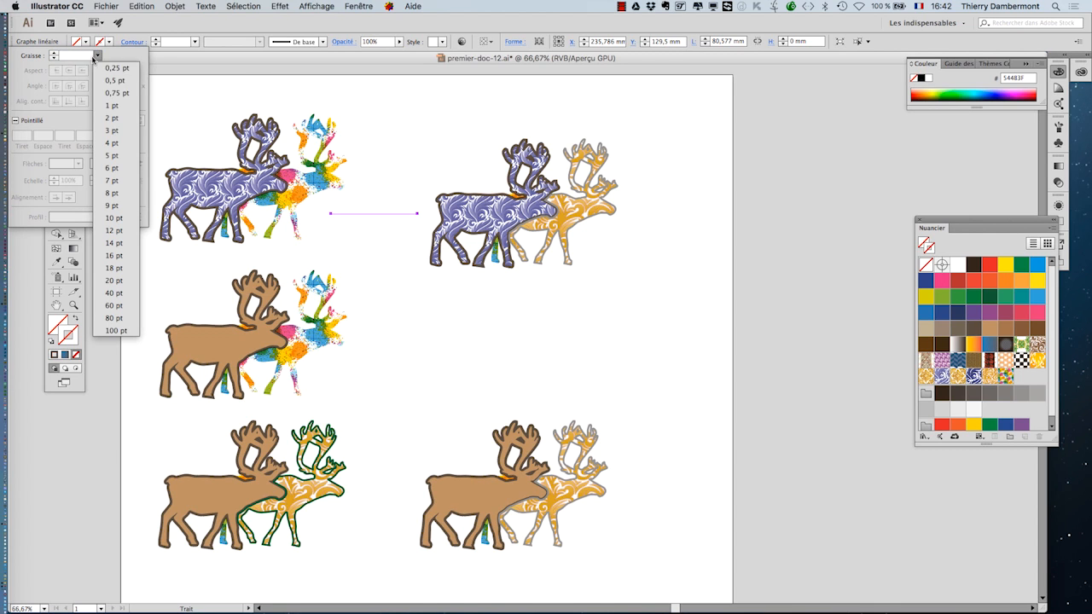
{"action": "left_click", "coordinate": [117, 156]}
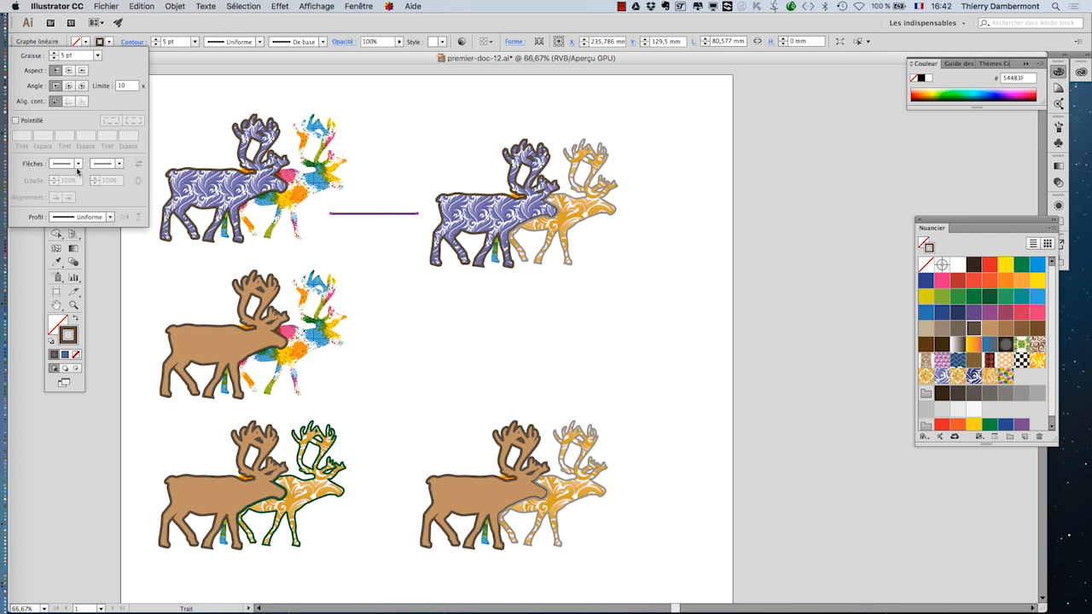
{"action": "left_click", "coordinate": [118, 164]}
{"action": "left_click", "coordinate": [91, 218]}
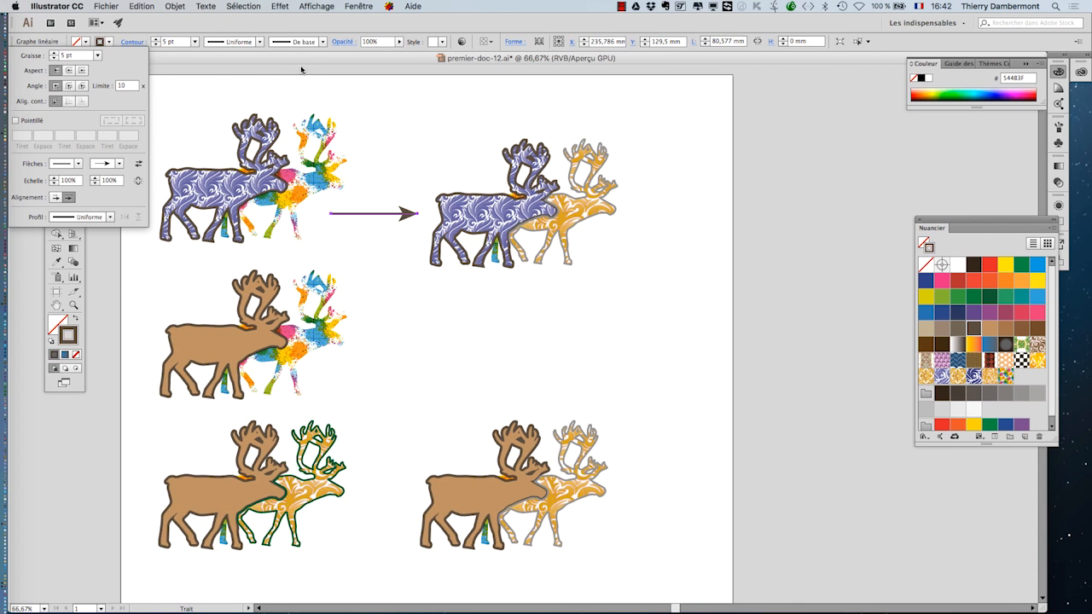
- Duplicate the arrow near the bottom-right group and rotate it to point upward
{"action": "left_click", "coordinate": [57, 122]}
{"action": "left_click", "coordinate": [461, 343]}
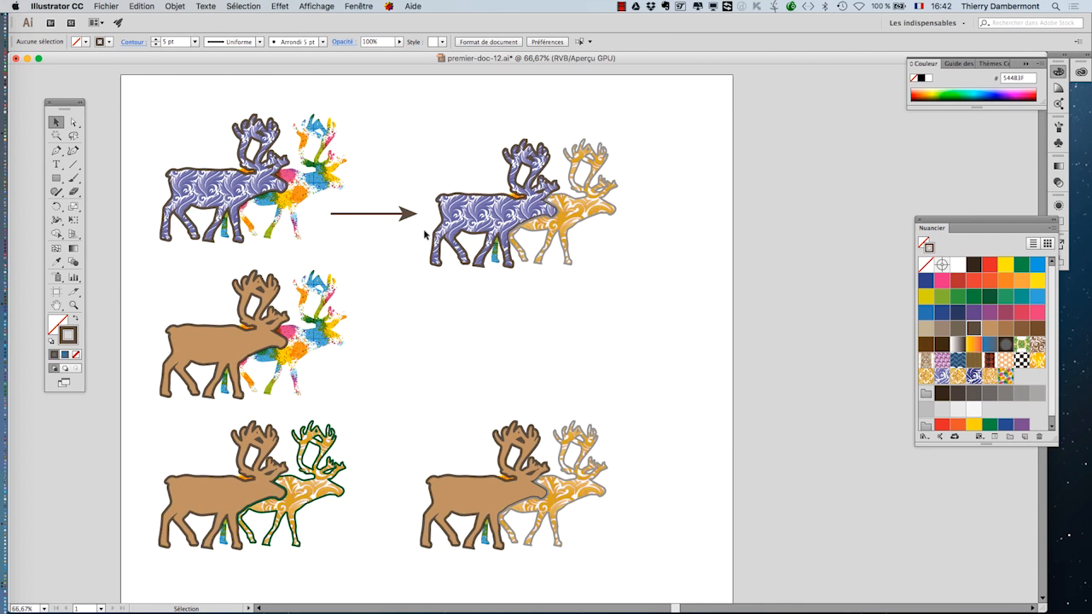
{"action": "left_click_drag", "start_coordinate": [410, 212], "coordinate": [582, 383]}
{"action": "left_click", "coordinate": [73, 219]}
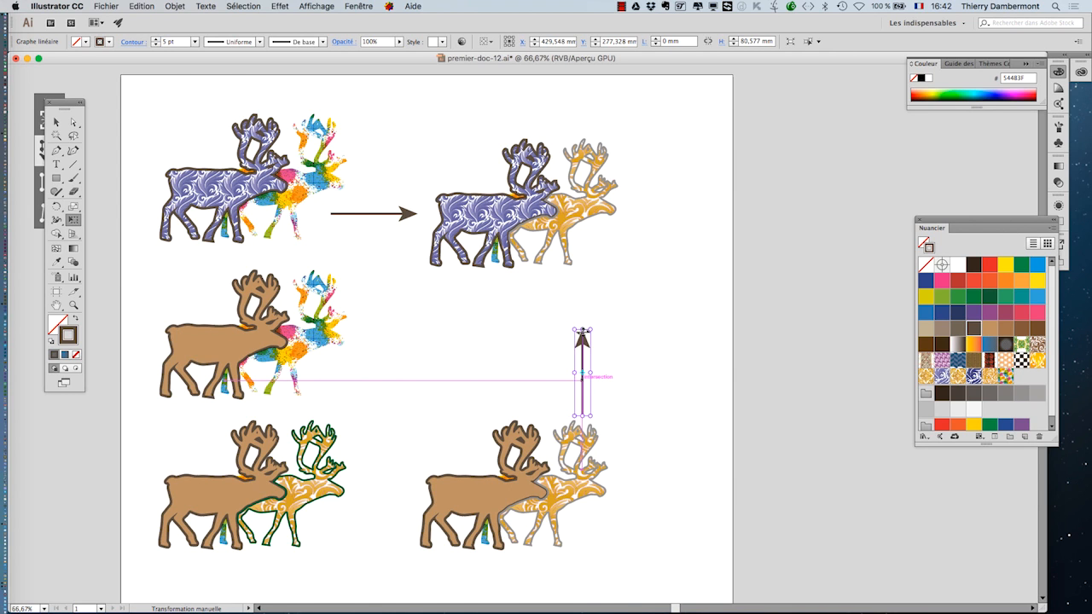
{"action": "left_click", "coordinate": [55, 122]}
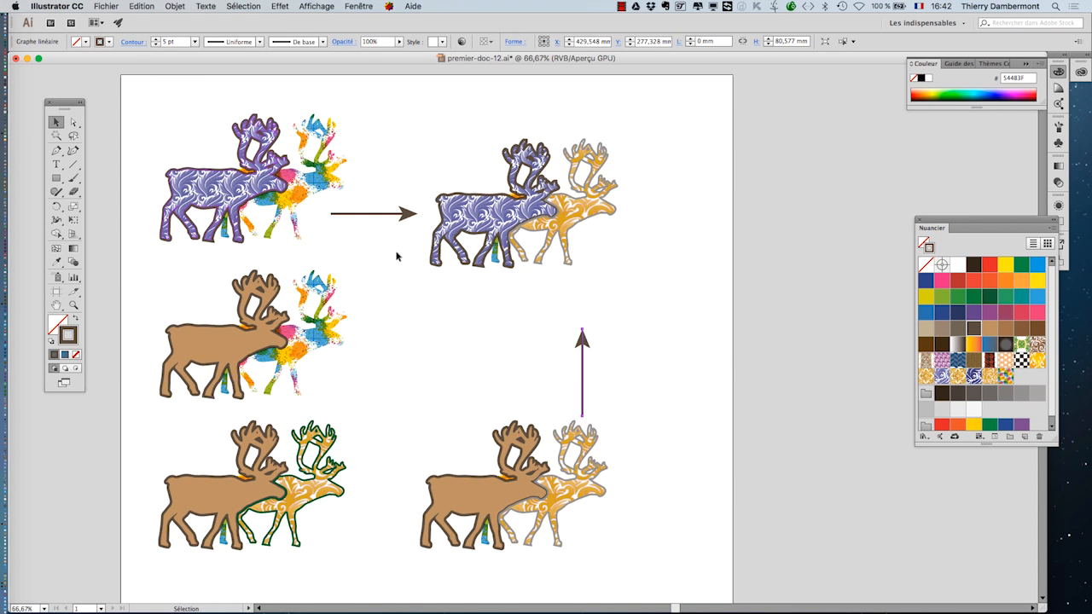
- Lengthen the vertical arrow upward so it reaches toward the top-right group
{"action": "left_click", "coordinate": [74, 122]}
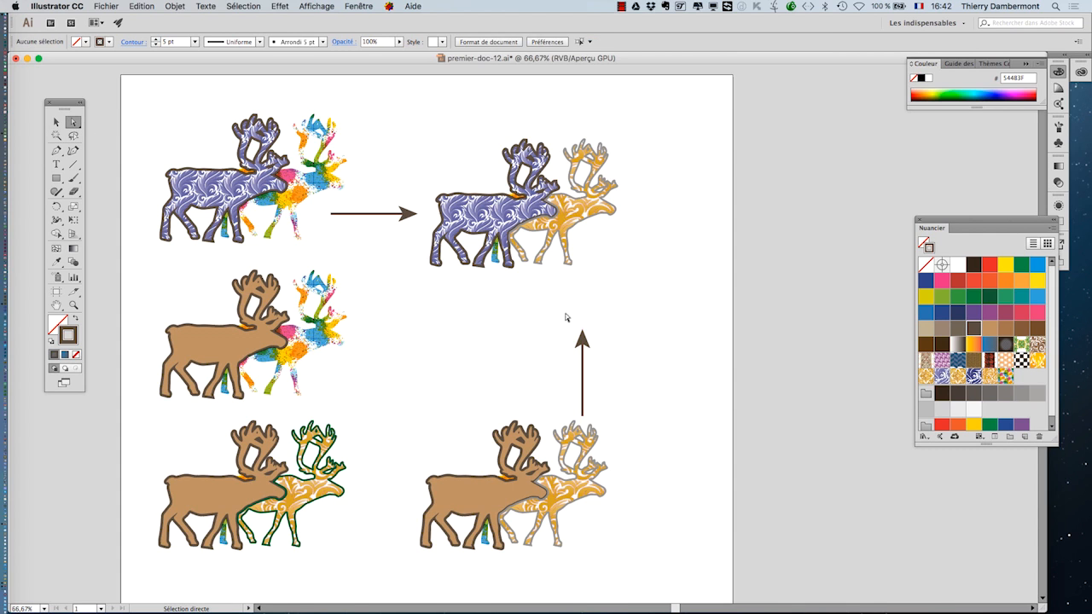
{"action": "left_click_drag", "start_coordinate": [568, 317], "coordinate": [582, 236]}
{"action": "left_click", "coordinate": [524, 365]}
- Adjust the horizontal arrow's ends, extending its tail leftward into the first group
{"action": "left_click", "coordinate": [430, 378], "text": "alt+super"}
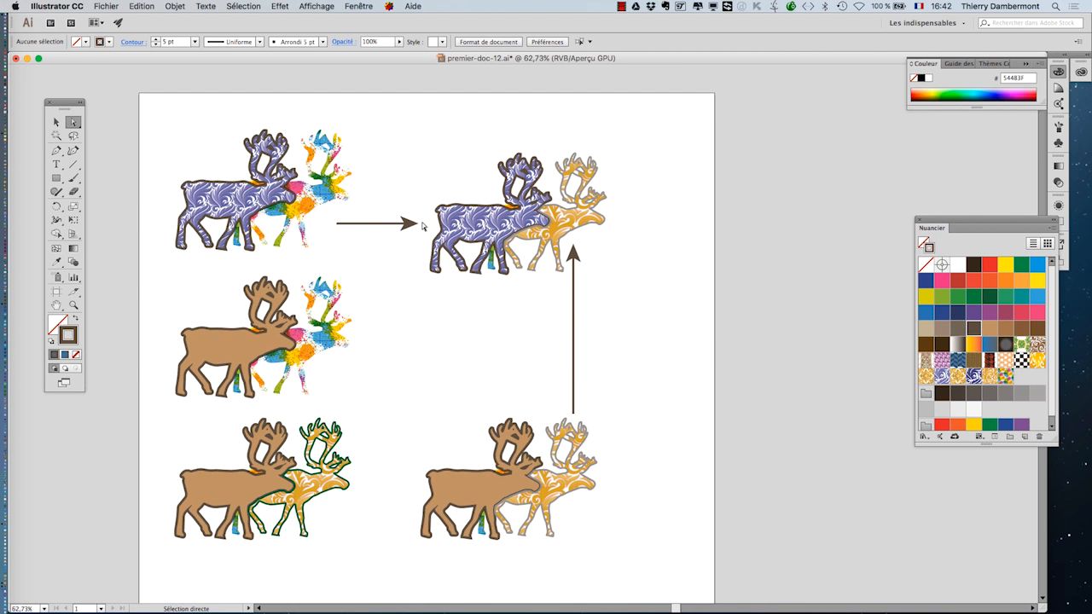
{"action": "left_click_drag", "start_coordinate": [416, 221], "coordinate": [432, 225]}
{"action": "left_click", "coordinate": [420, 324]}
{"action": "left_click", "coordinate": [423, 369], "text": "alt+super"}
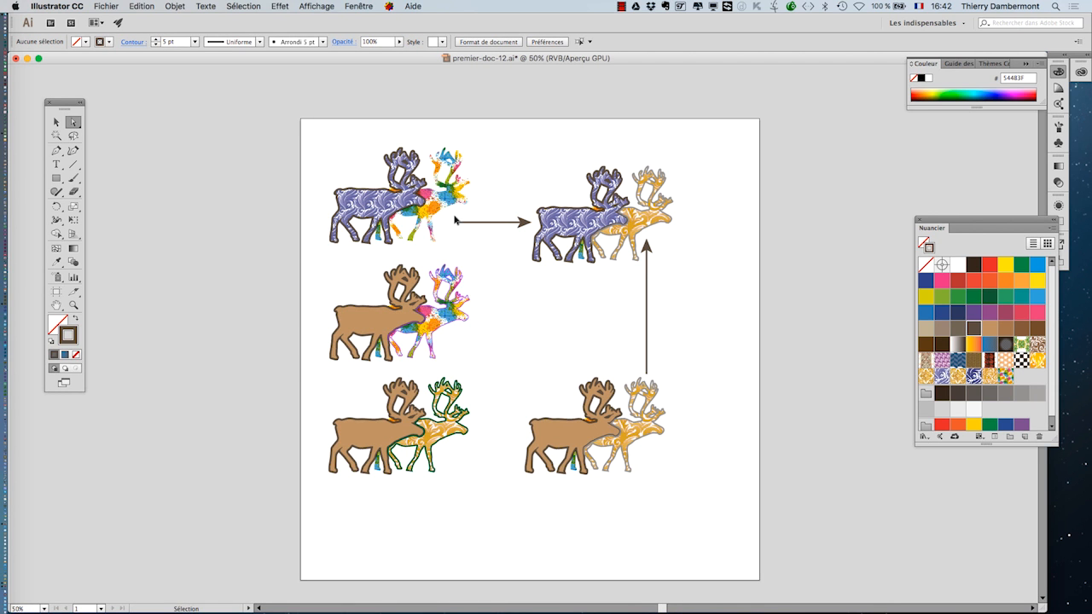
{"action": "left_click_drag", "start_coordinate": [458, 222], "coordinate": [399, 223]}
{"action": "left_click", "coordinate": [517, 334]}
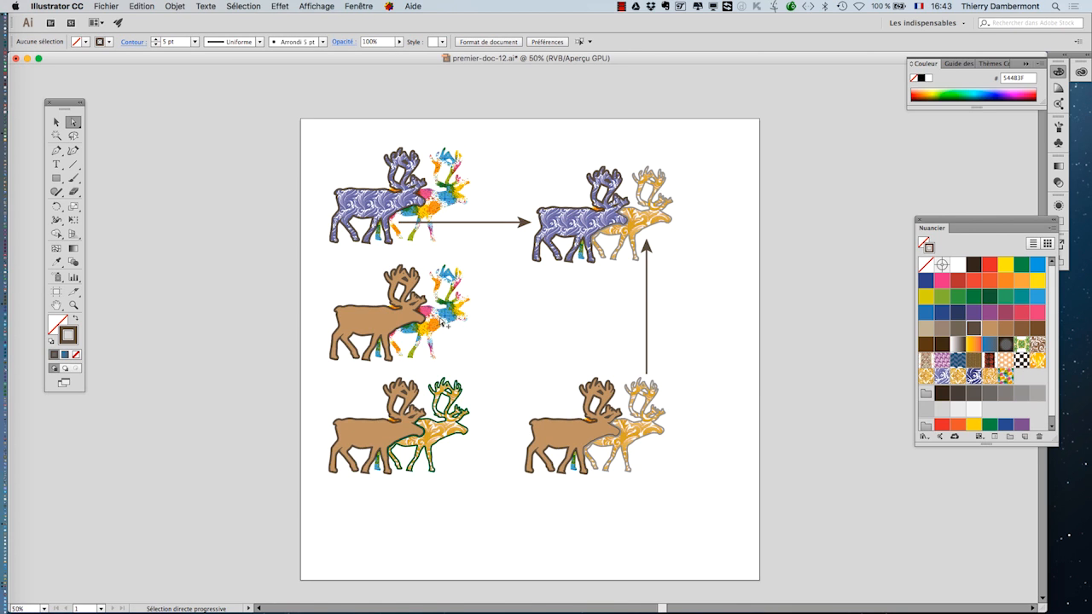
{"action": "left_click", "coordinate": [444, 322], "text": "super"}
{"action": "left_click", "coordinate": [444, 322], "text": "super"}
{"action": "left_click_drag", "start_coordinate": [530, 260], "coordinate": [463, 402]}
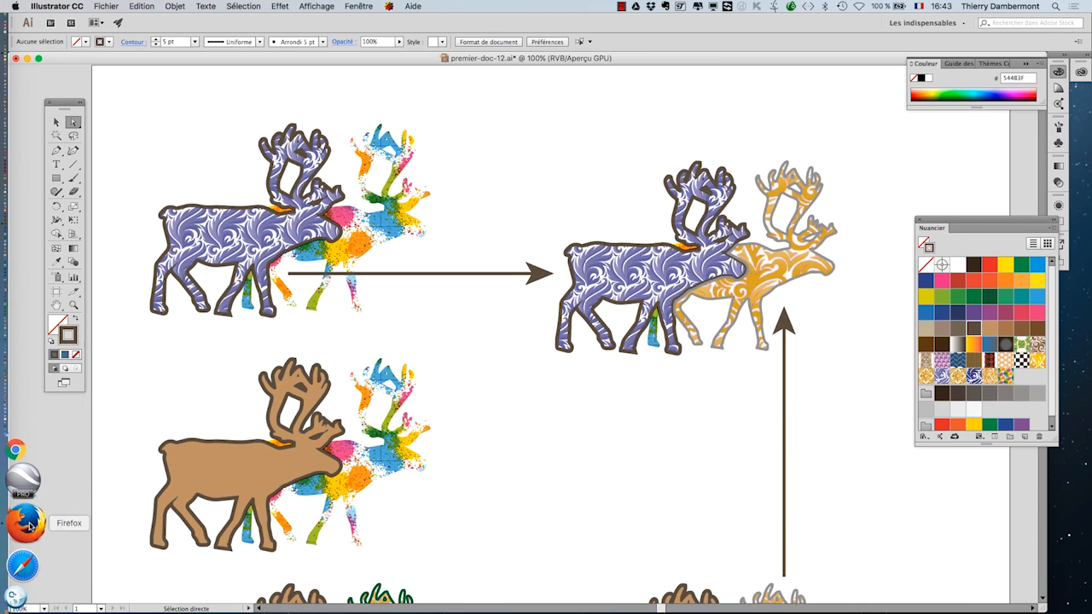
- Switch to Firefox and open a new browser window, maximized to fill the screen
{"action": "left_click", "coordinate": [23, 559]}
{"action": "left_click", "coordinate": [86, 6]}
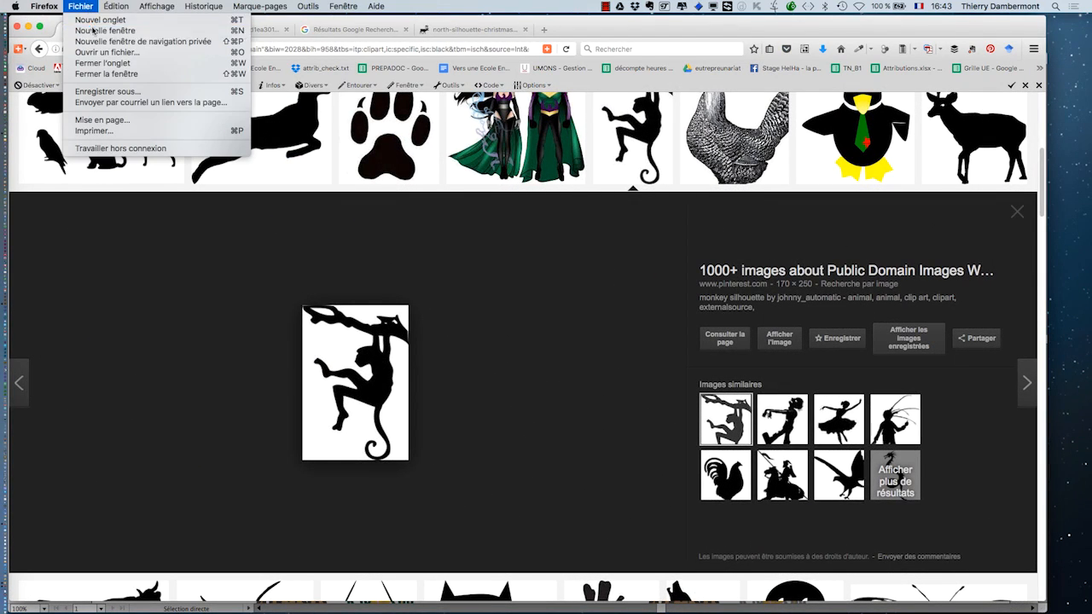
{"action": "left_click", "coordinate": [672, 431]}
{"action": "key", "text": "super+n"}
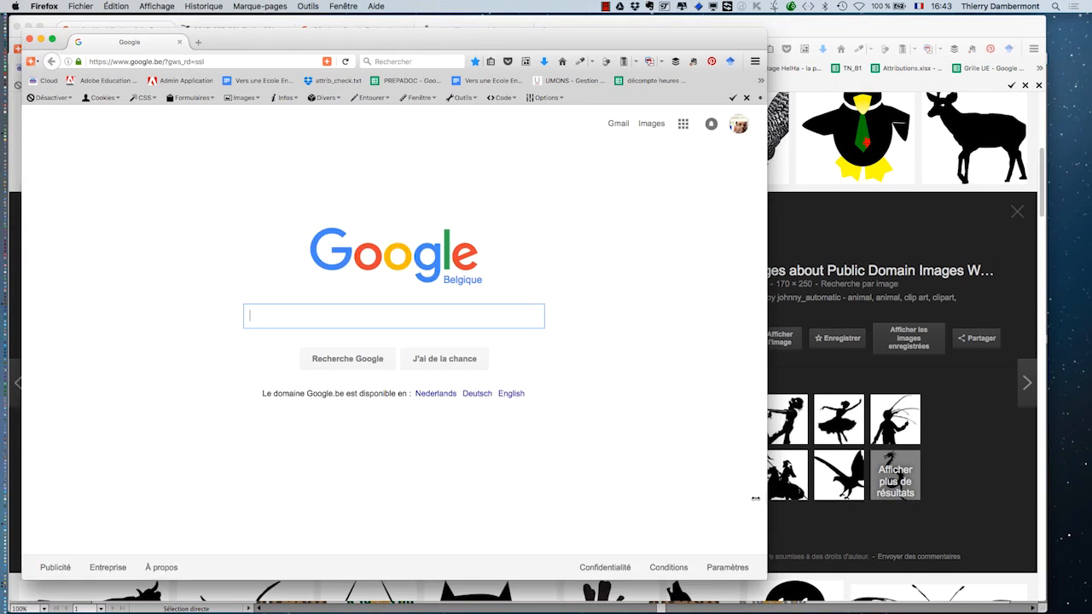
{"action": "left_click_drag", "start_coordinate": [484, 46], "coordinate": [472, 30]}
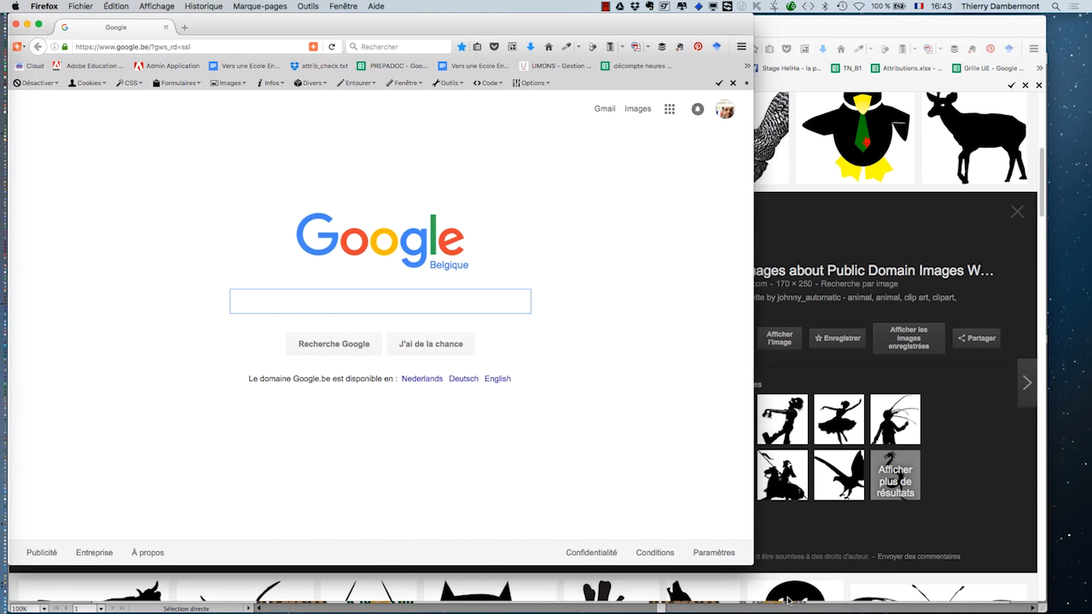
{"action": "double_click", "coordinate": [749, 566]}
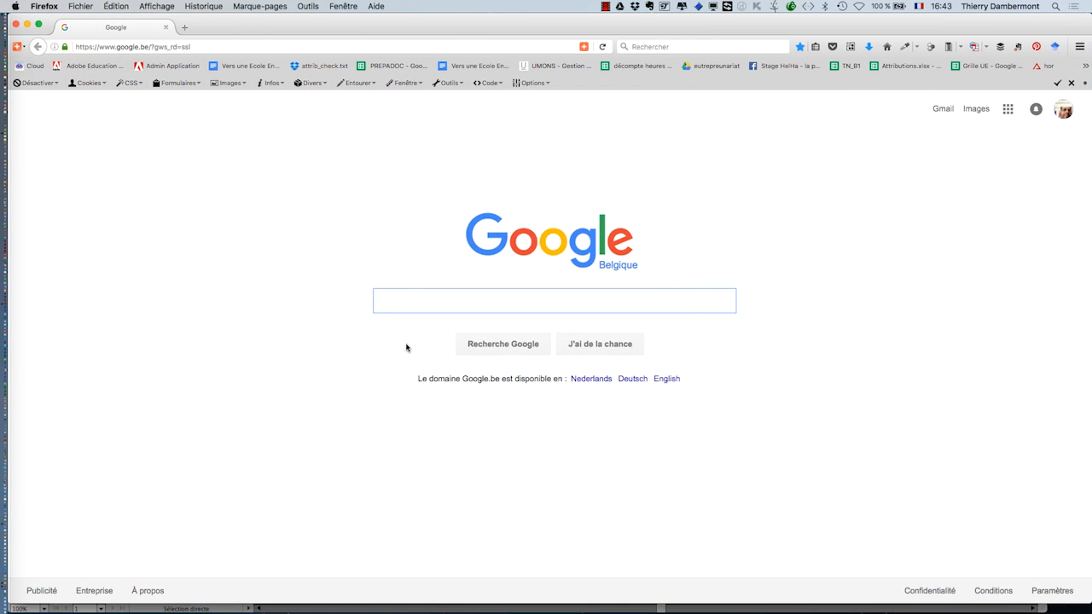
- Search Google for "charte graphique" and show the image results
{"action": "type", "text": "charte graphique"}
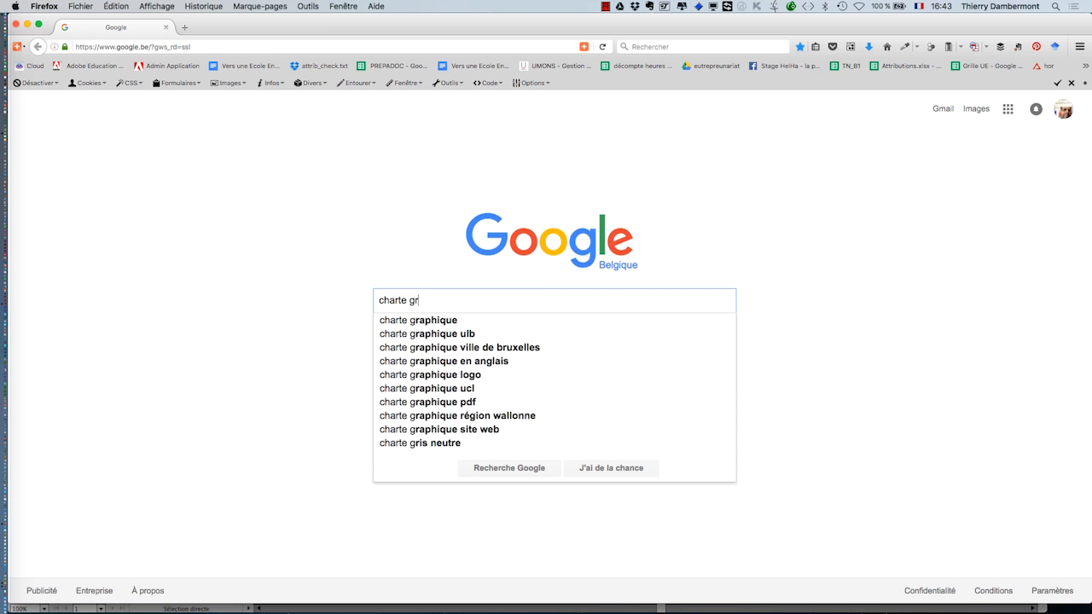
{"action": "key", "text": "Return"}
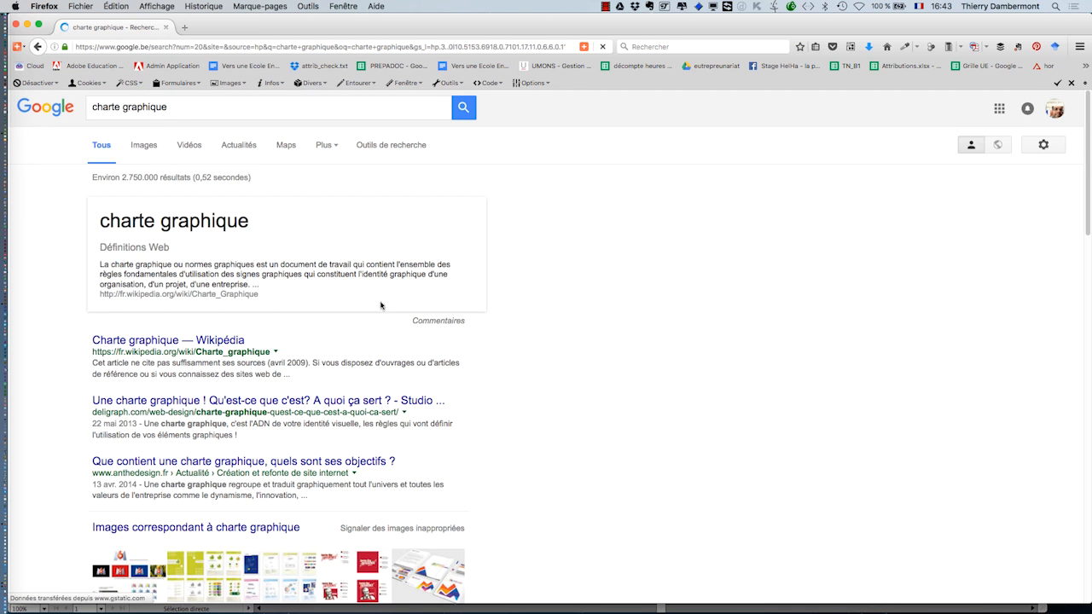
{"action": "left_click", "coordinate": [144, 146]}
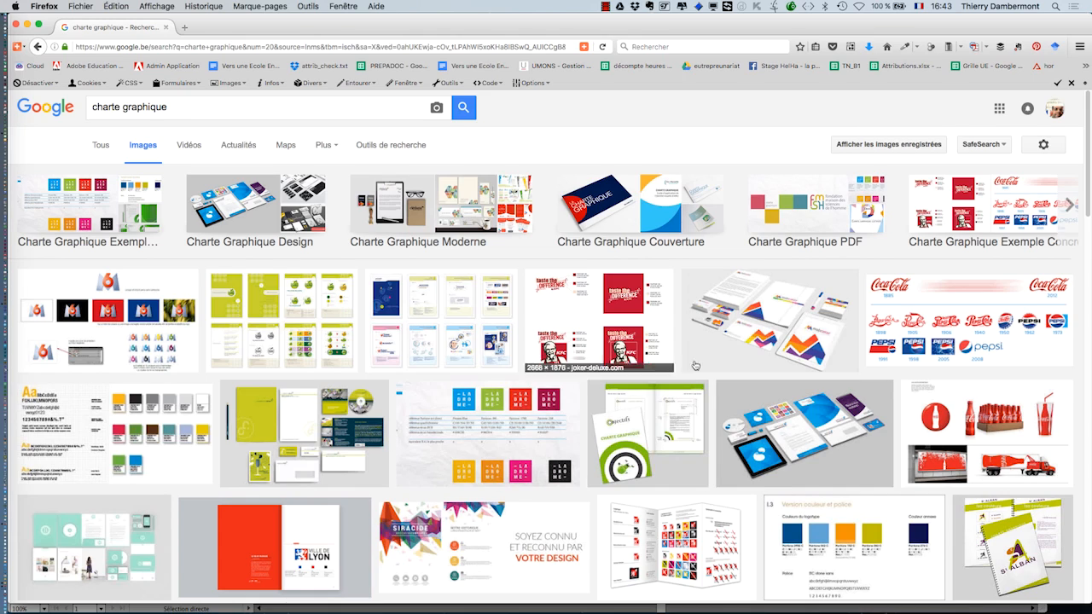
- Open the M6 logo graphic charter image from the results in a new tab and zoom in to examine it
{"action": "scroll", "coordinate": [694, 362], "scroll_direction": "down", "scroll_amount": 1}
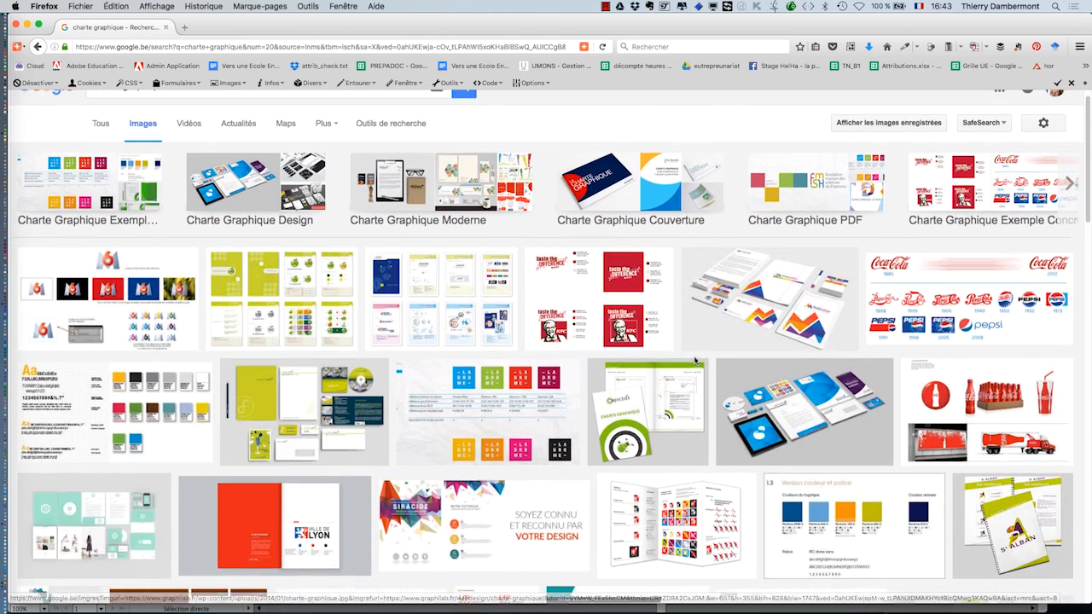
{"action": "scroll", "coordinate": [694, 362], "scroll_direction": "down", "scroll_amount": 2}
{"action": "scroll", "coordinate": [694, 361], "scroll_direction": "down", "scroll_amount": 1}
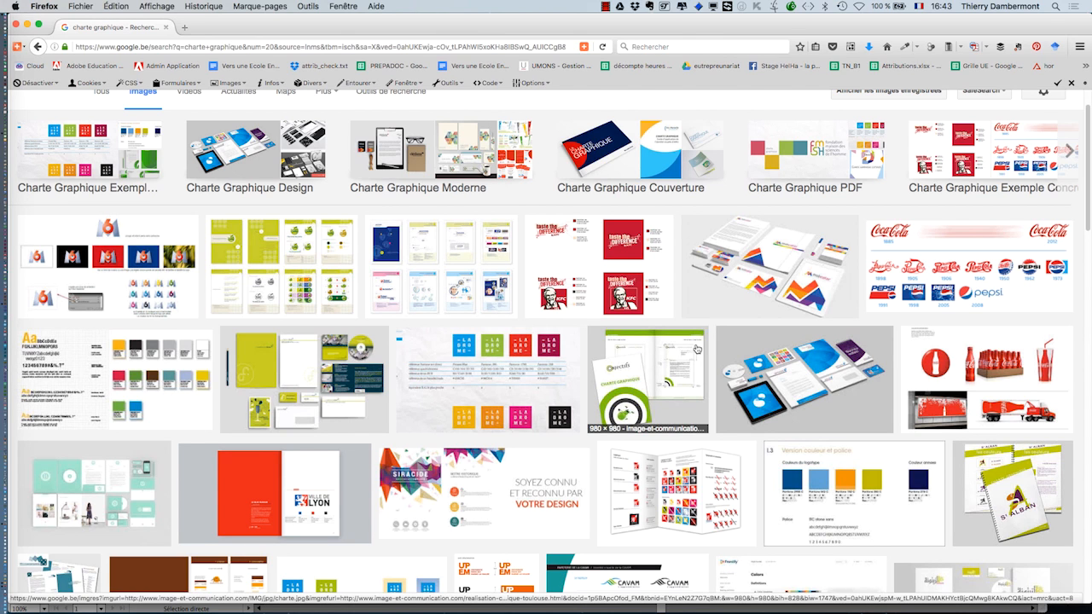
{"action": "middle_click", "coordinate": [697, 349]}
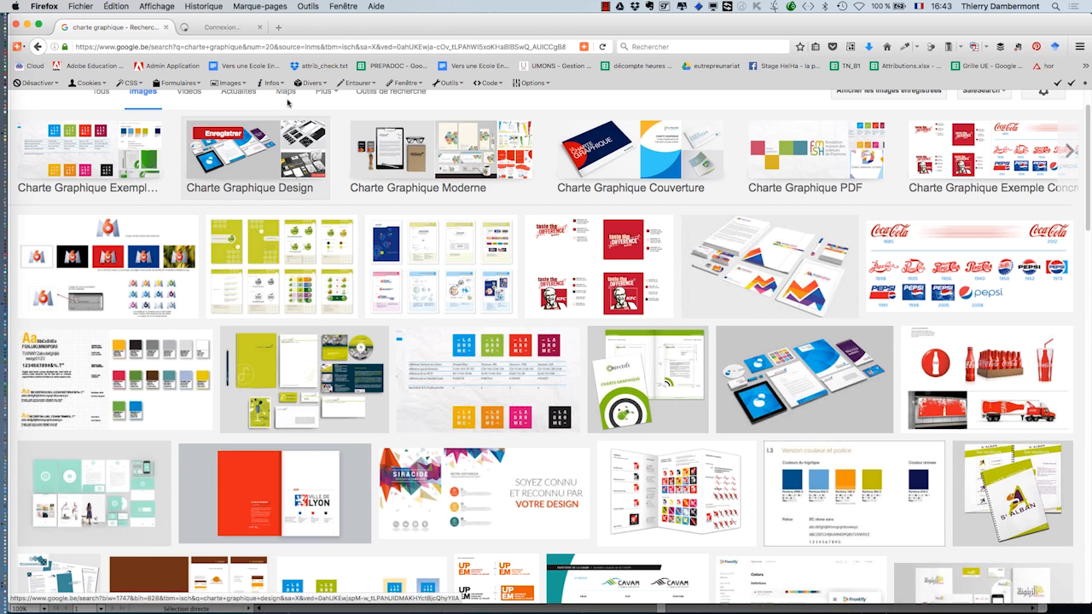
{"action": "left_click", "coordinate": [243, 28]}
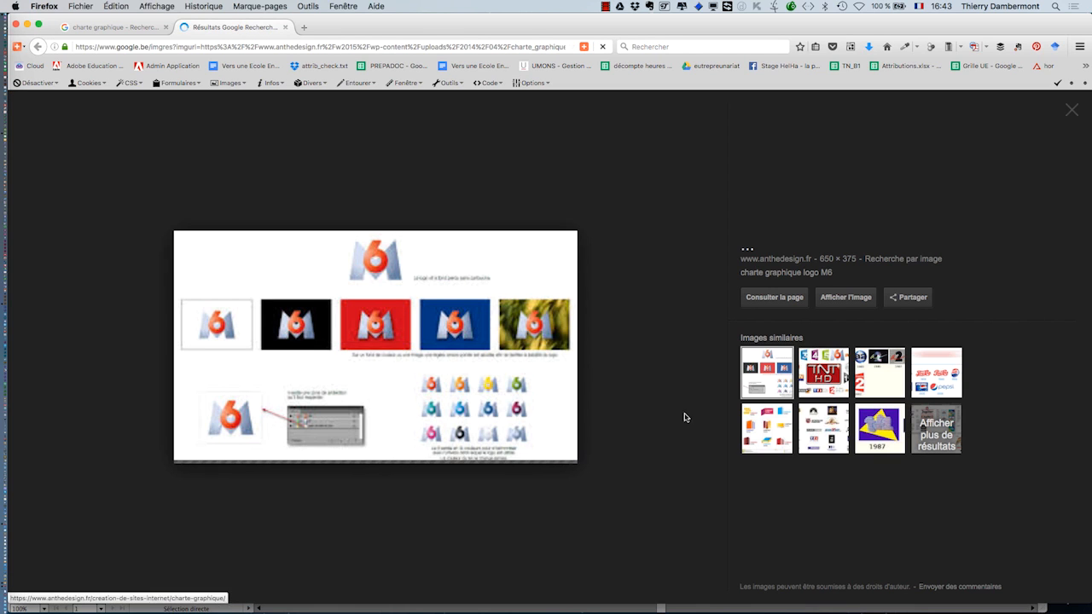
{"action": "left_click", "coordinate": [854, 299]}
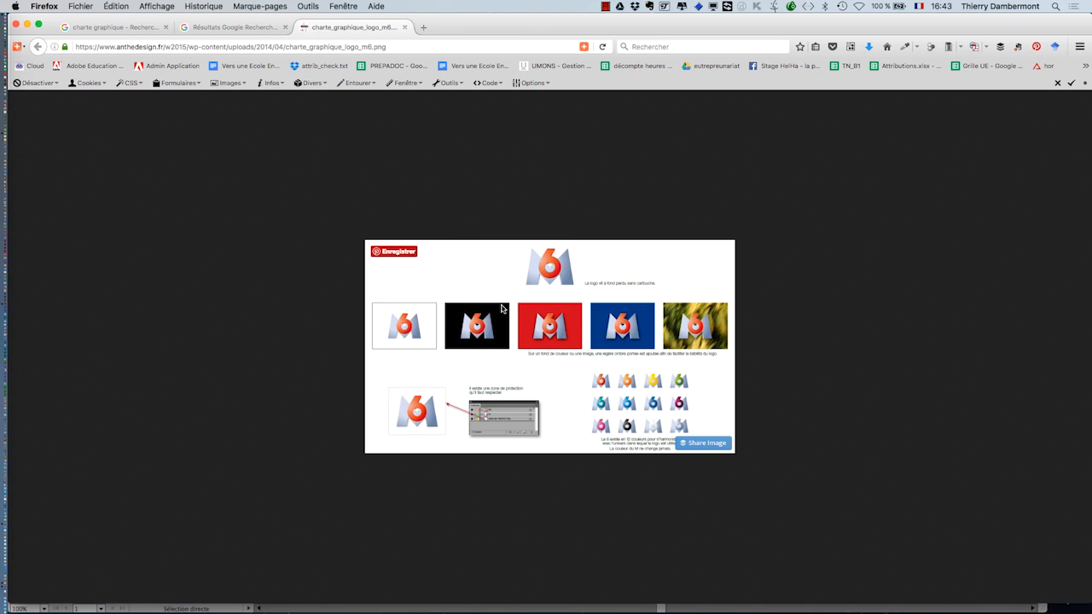
{"action": "key", "text": "super+plus"}
{"action": "key", "text": "super+plus"}
{"action": "key", "text": "super+plus"}
{"action": "key", "text": "super+plus"}
{"action": "key", "text": "super+plus"}
{"action": "key", "text": "super+plus"}
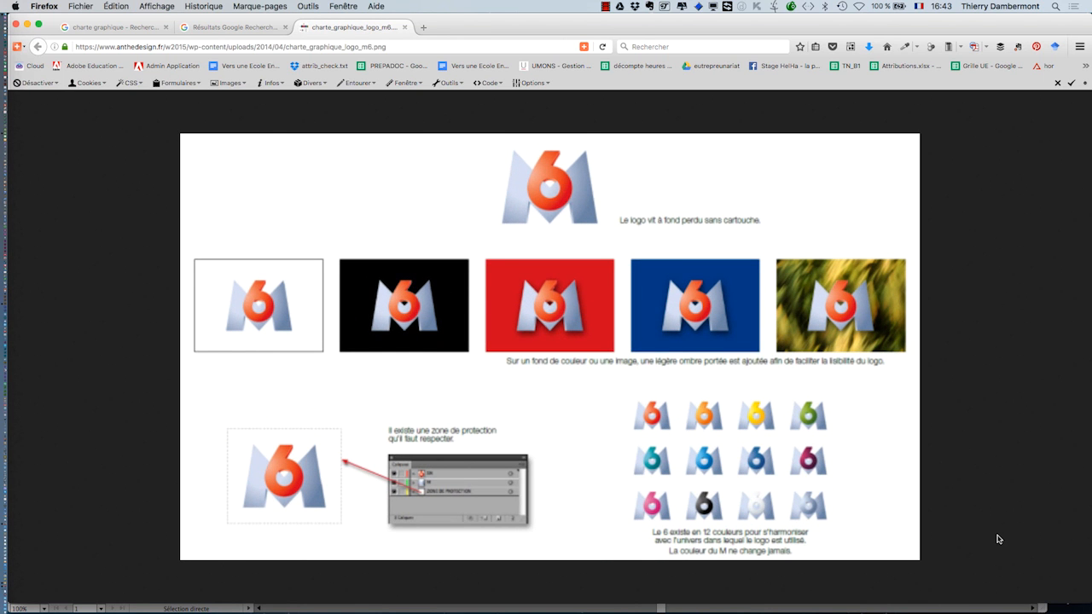
{"action": "key", "text": "super+plus"}
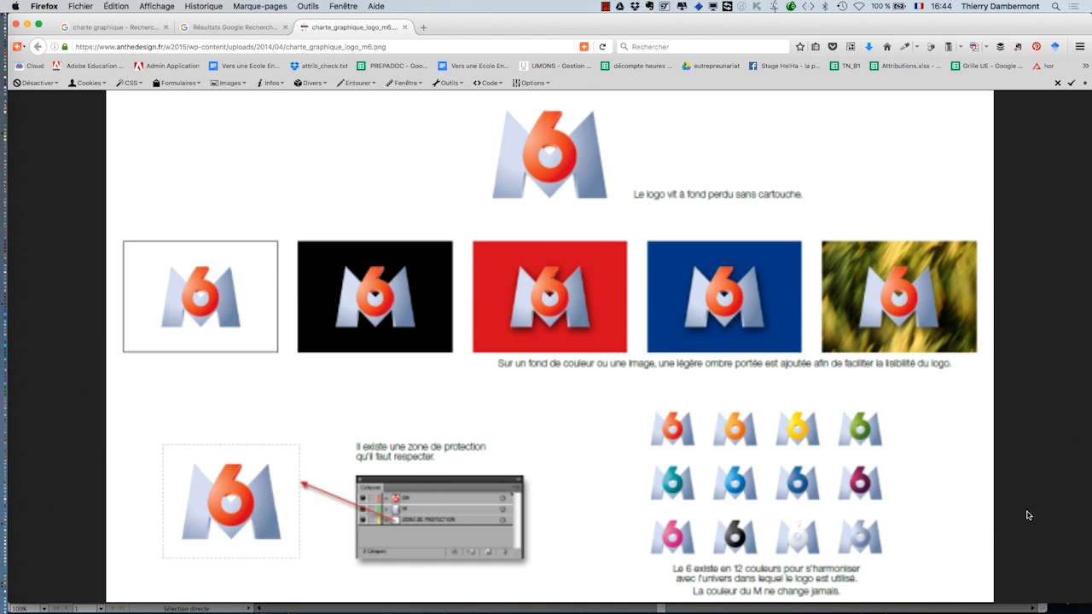
{"action": "mouse_move", "coordinate": [994, 485]}
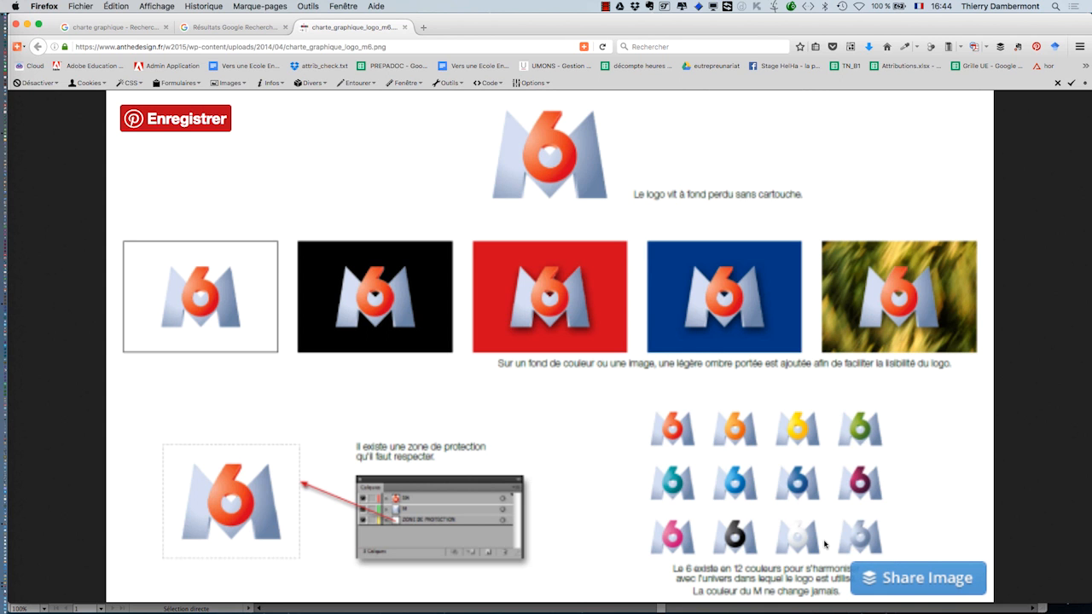
- Open the Coca-Cola and Pepsi logo evolution image in a new tab to preview it, then return to the results
{"action": "left_click", "coordinate": [205, 28]}
{"action": "left_click", "coordinate": [146, 28]}
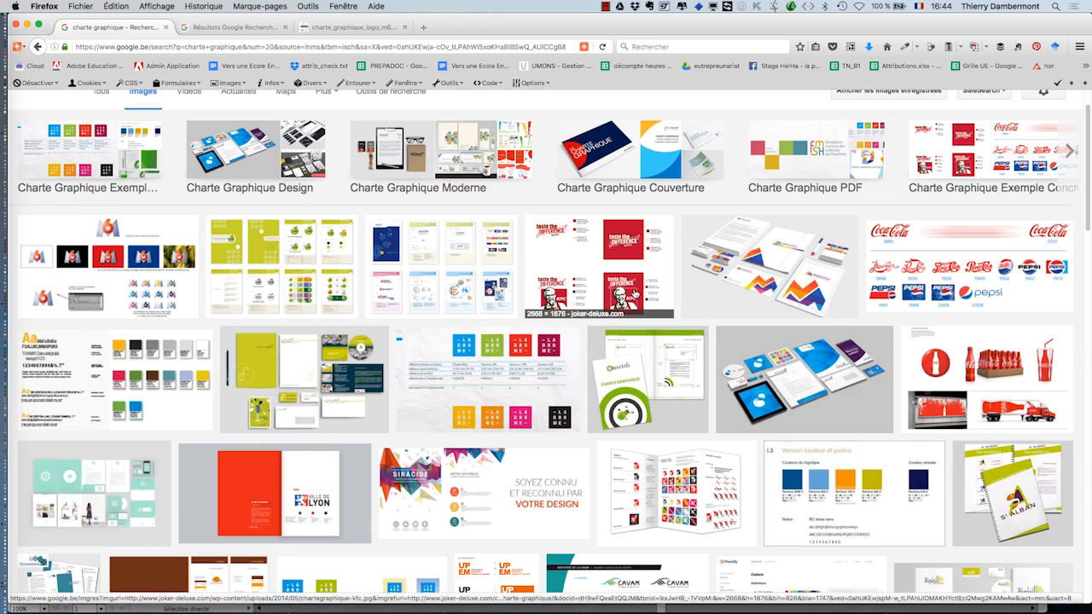
{"action": "scroll", "coordinate": [473, 243], "scroll_direction": "down", "scroll_amount": 2}
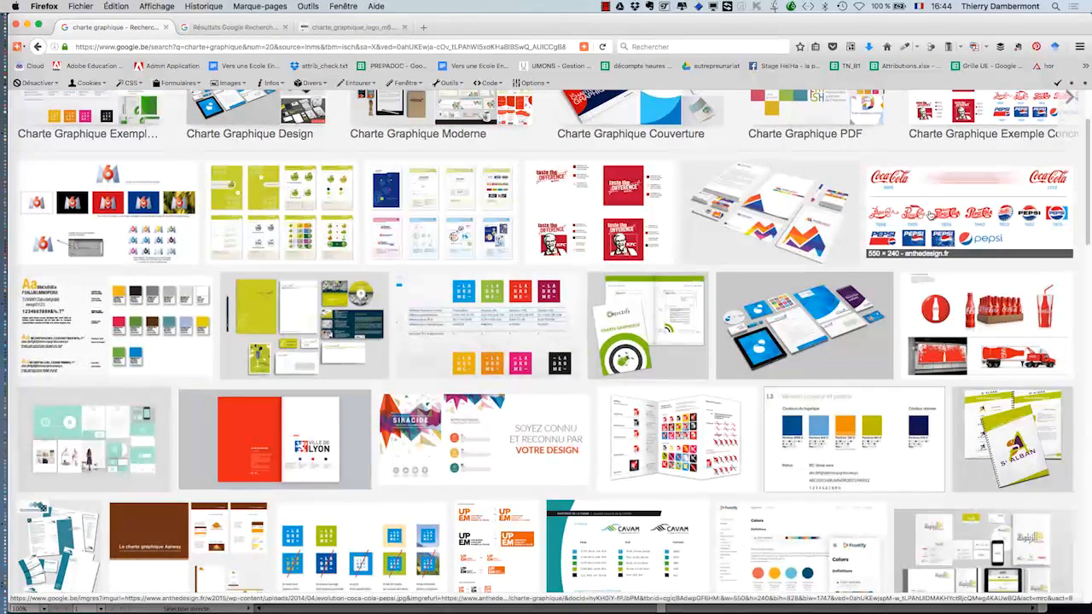
{"action": "middle_click", "coordinate": [968, 213]}
{"action": "left_click", "coordinate": [229, 28]}
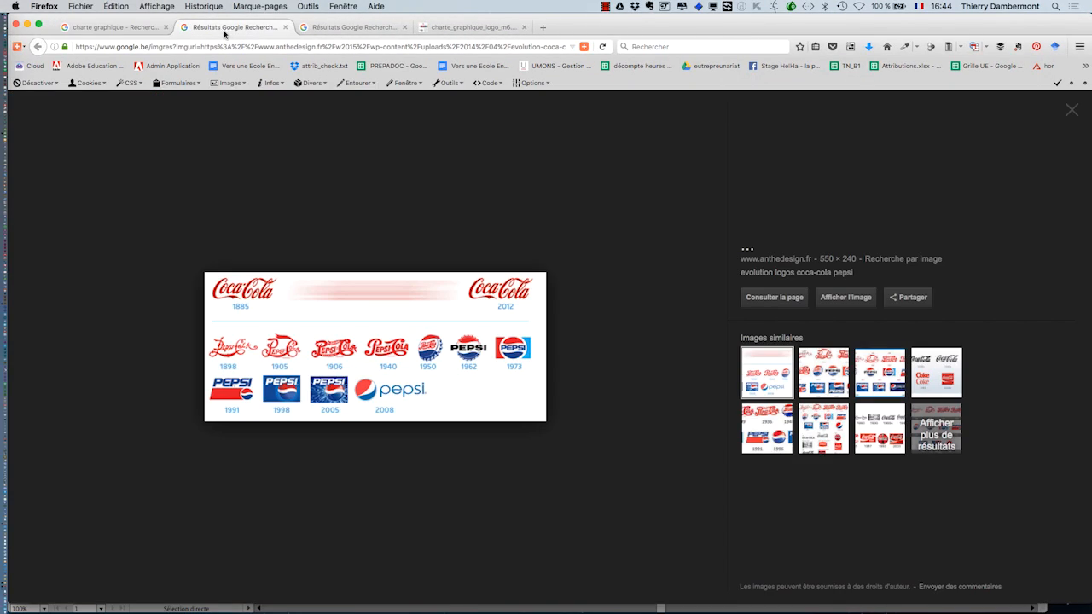
{"action": "left_click", "coordinate": [91, 22]}
- Open the Plan Marshall graphic charter image on its own and zoom in to examine it
{"action": "scroll", "coordinate": [661, 363], "scroll_direction": "down", "scroll_amount": 3}
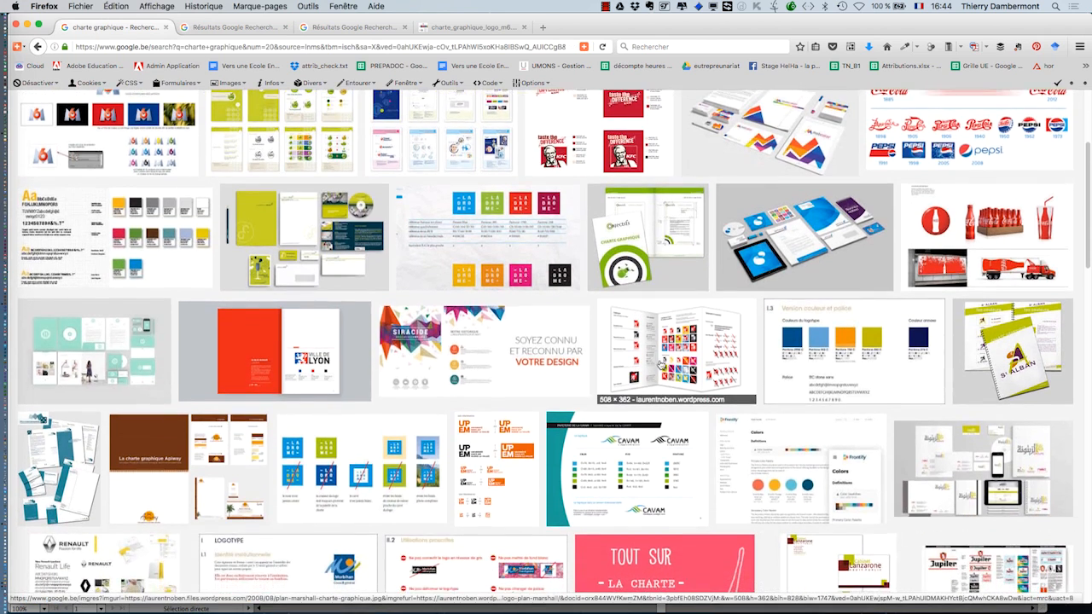
{"action": "middle_click", "coordinate": [661, 363]}
{"action": "left_click", "coordinate": [223, 26]}
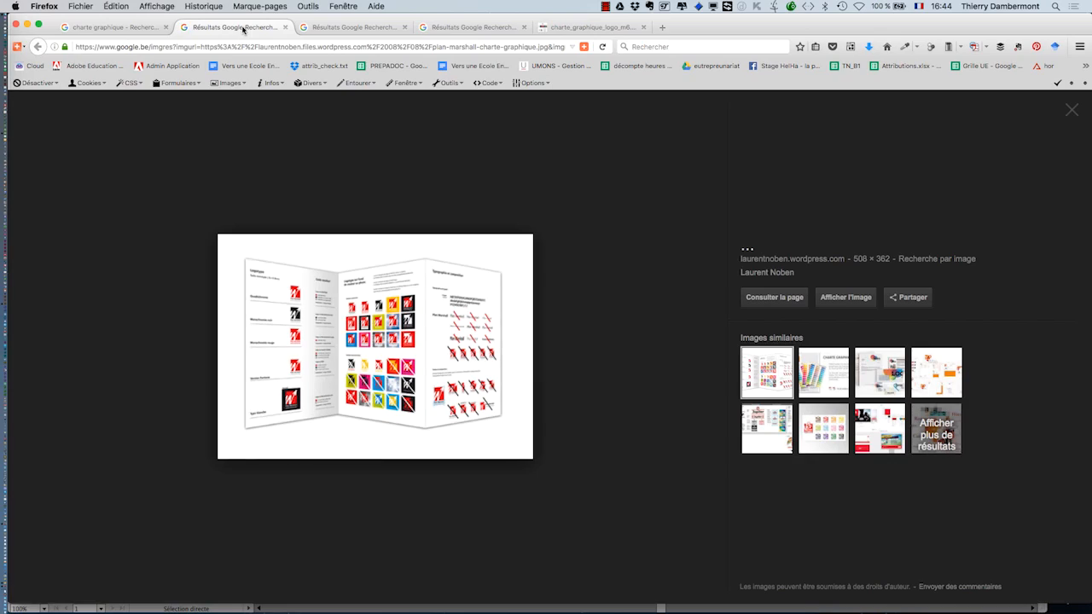
{"action": "left_click", "coordinate": [845, 299]}
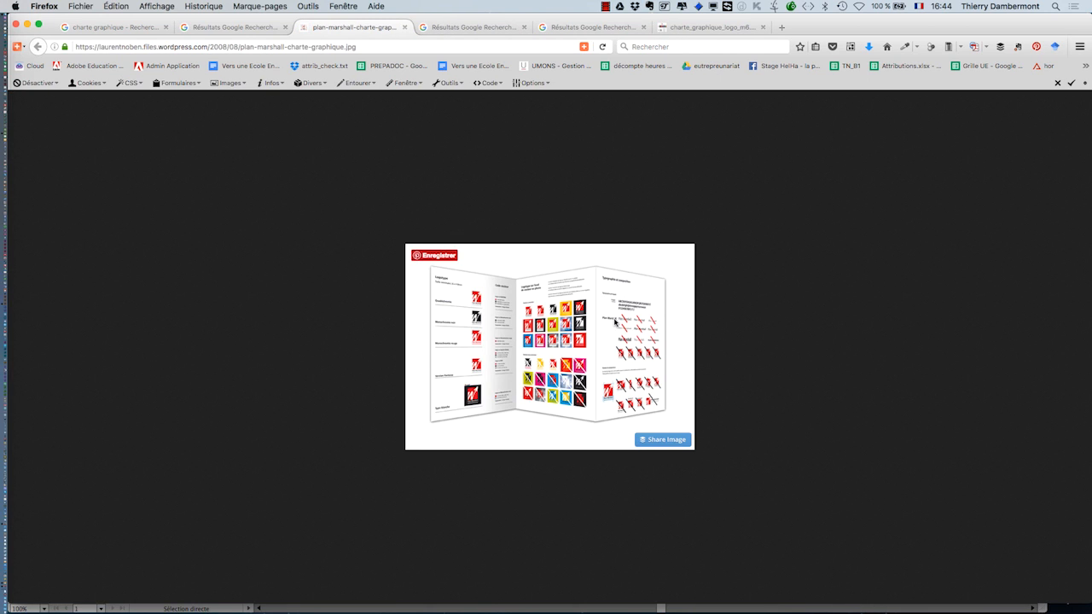
{"action": "key", "text": "super+plus"}
{"action": "key", "text": "super+plus"}
{"action": "key", "text": "super+plus"}
{"action": "key", "text": "super+plus"}
{"action": "key", "text": "super+plus"}
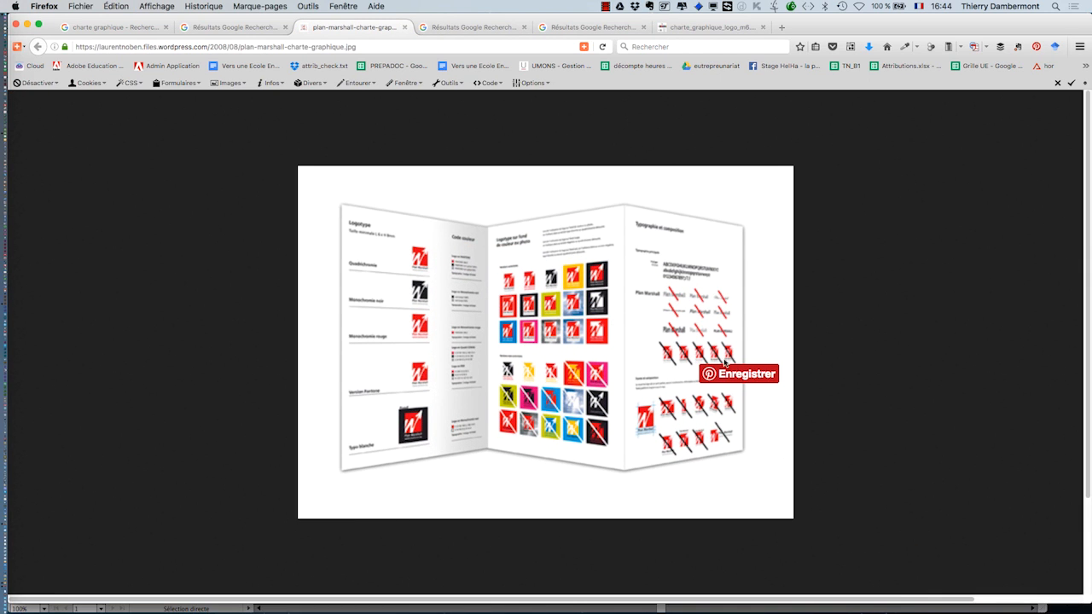
{"action": "key", "text": "super+plus"}
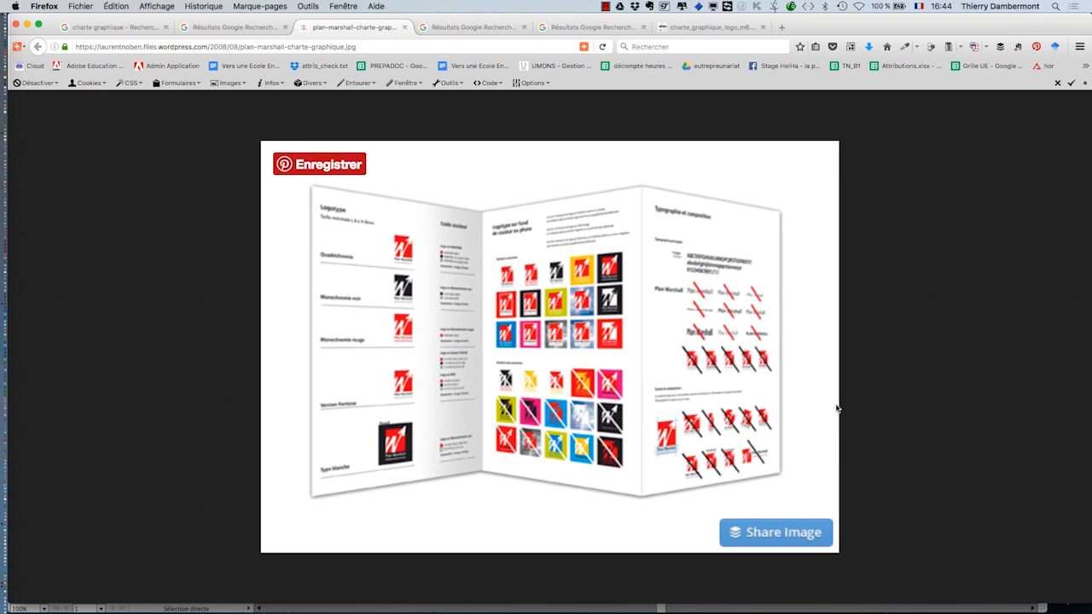
- Visit the web page hosting the Plan Marshall graphic charter, zoom in and scroll through the article
{"action": "left_click", "coordinate": [231, 29]}
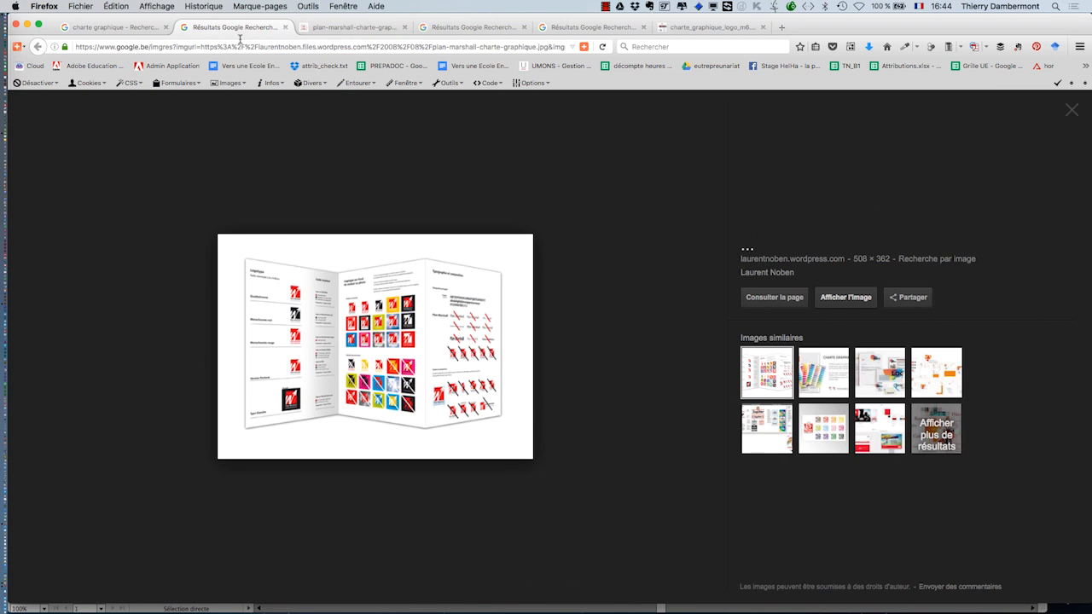
{"action": "left_click", "coordinate": [778, 300]}
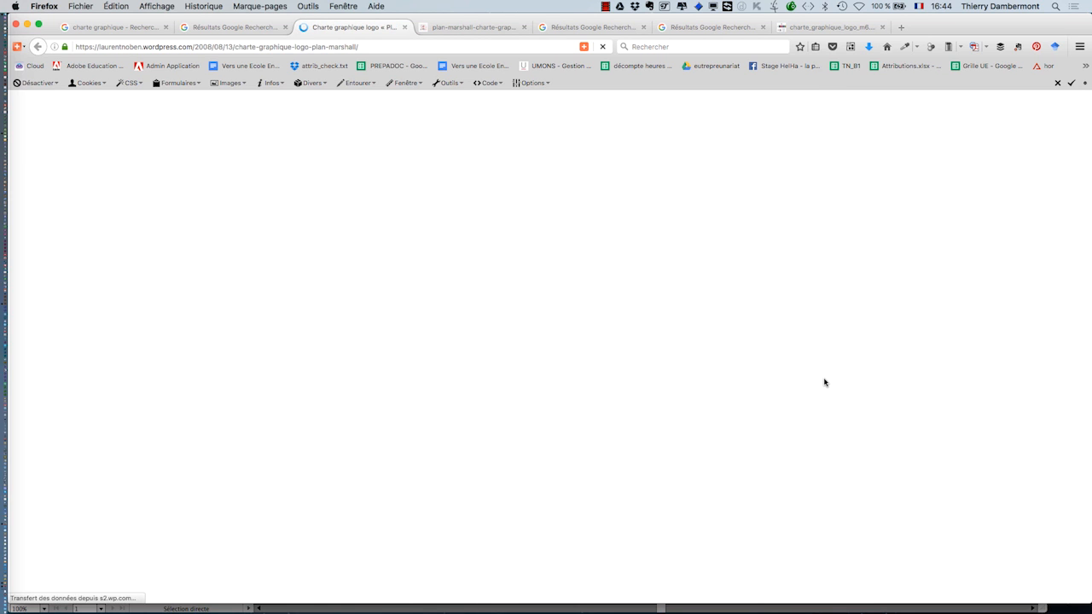
{"action": "scroll", "coordinate": [768, 361], "scroll_direction": "down", "scroll_amount": 2}
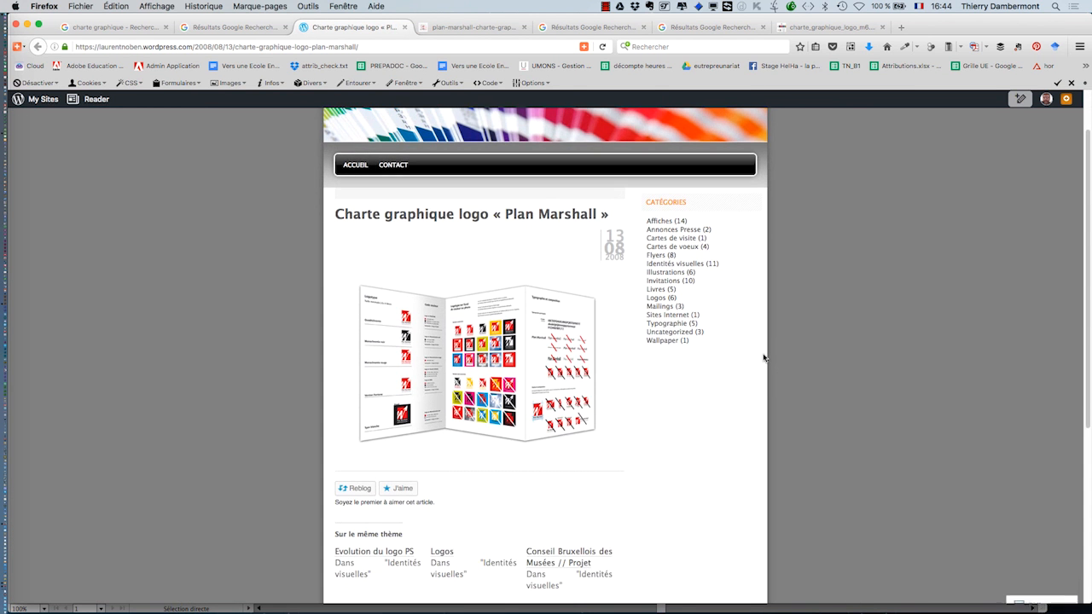
{"action": "key", "text": "super+plus"}
{"action": "key", "text": "super+plus"}
{"action": "key", "text": "super+plus"}
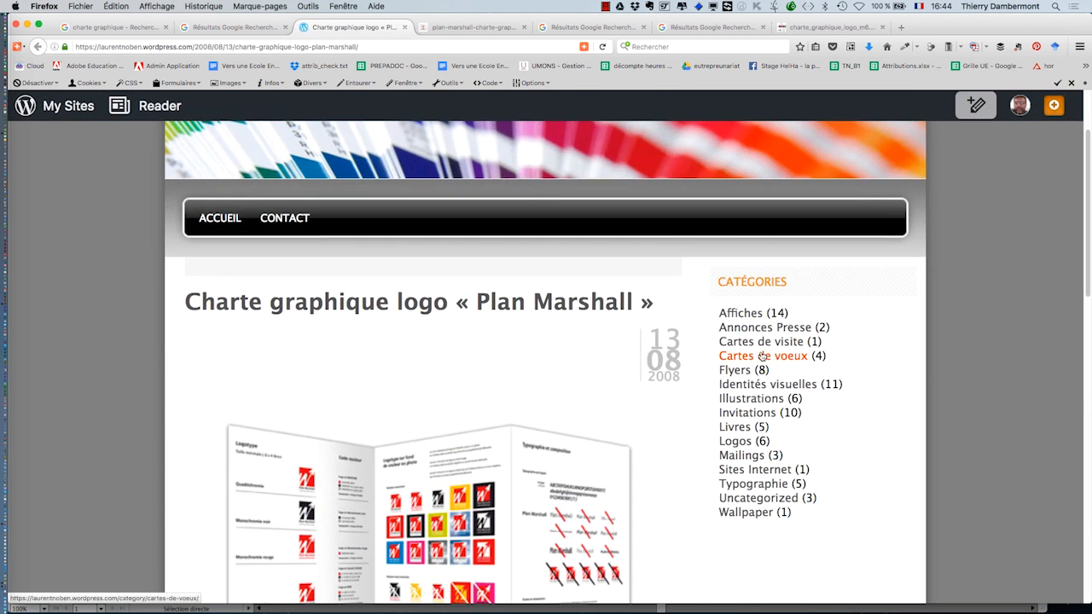
{"action": "scroll", "coordinate": [759, 350], "scroll_direction": "down", "scroll_amount": 1}
{"action": "scroll", "coordinate": [759, 350], "scroll_direction": "down", "scroll_amount": 5}
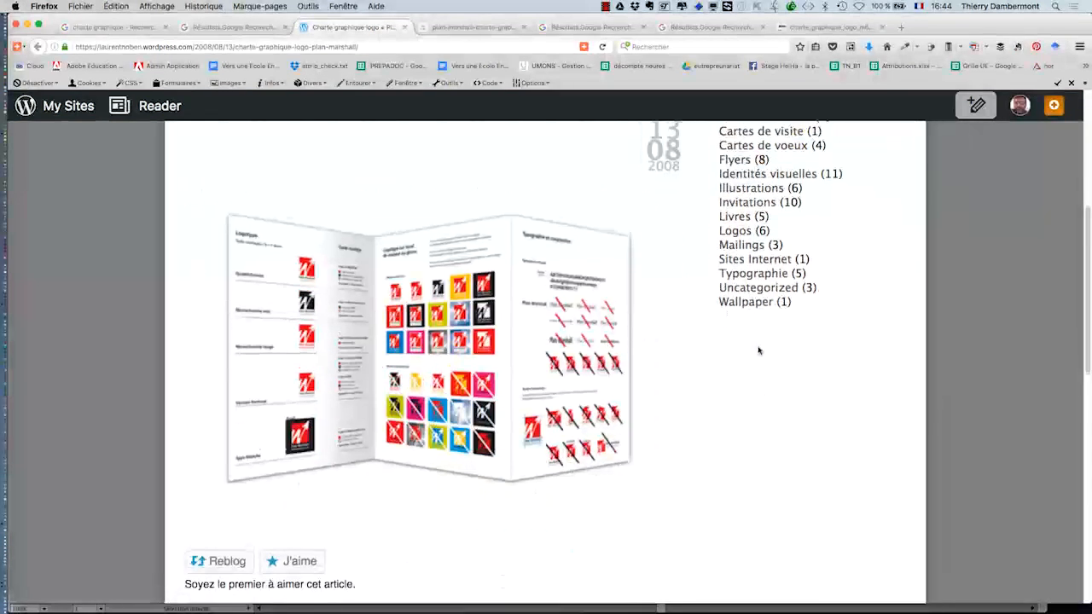
{"action": "scroll", "coordinate": [755, 353], "scroll_direction": "down", "scroll_amount": 1}
{"action": "mouse_move", "coordinate": [587, 315]}
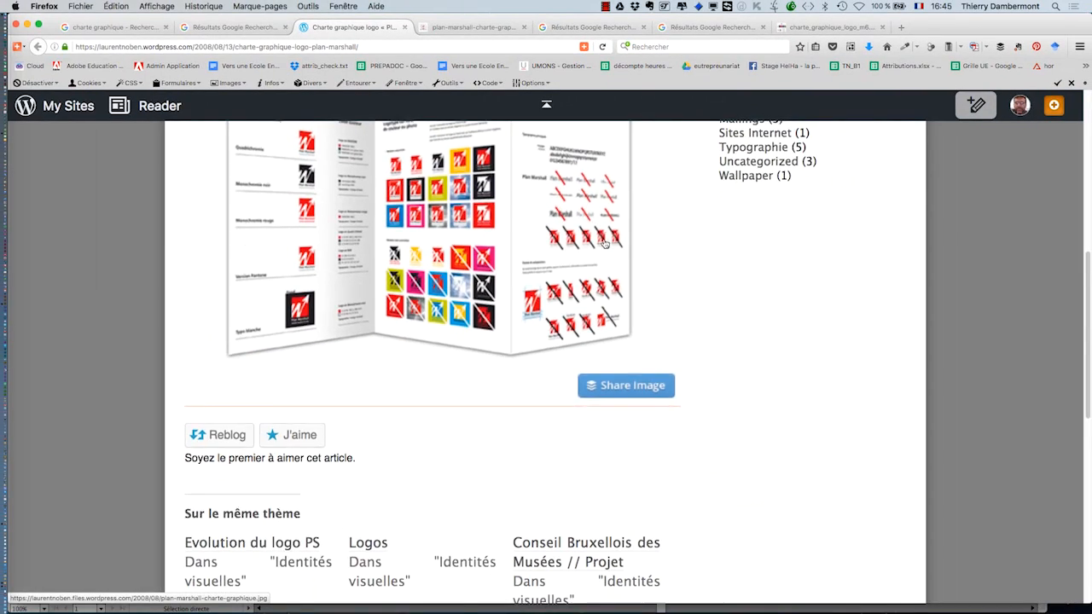
{"action": "scroll", "coordinate": [602, 284], "scroll_direction": "down", "scroll_amount": 5}
{"action": "scroll", "coordinate": [601, 284], "scroll_direction": "down", "scroll_amount": 3}
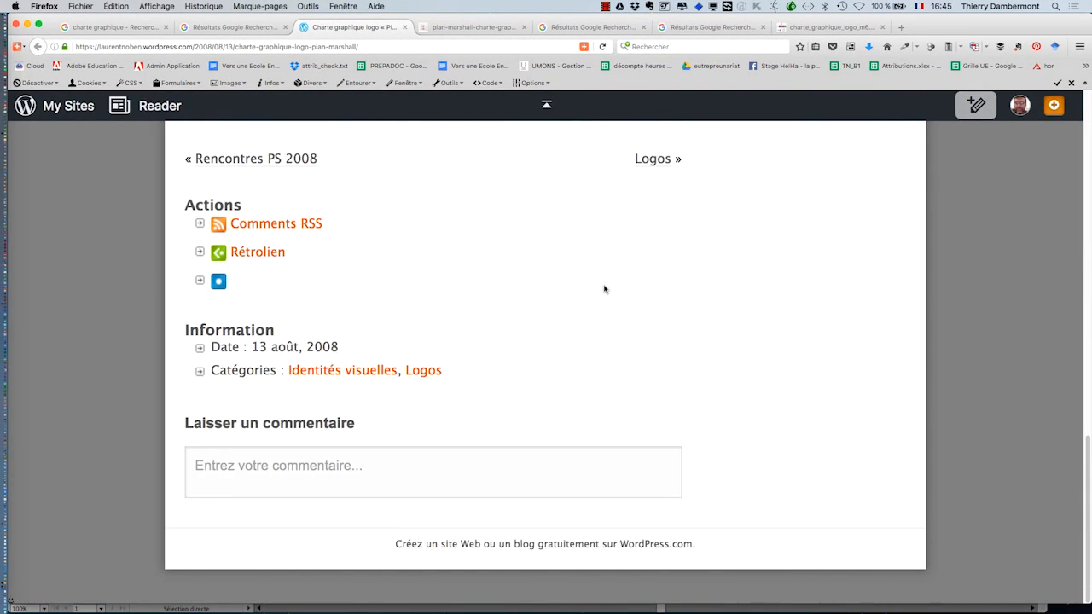
- Zoom the article page back out, scroll through it, and open the blog's Logos category
{"action": "scroll", "coordinate": [604, 287], "scroll_direction": "up", "scroll_amount": 15}
{"action": "scroll", "coordinate": [608, 290], "scroll_direction": "down", "scroll_amount": 1}
{"action": "key", "text": "super+minus"}
{"action": "key", "text": "super+minus"}
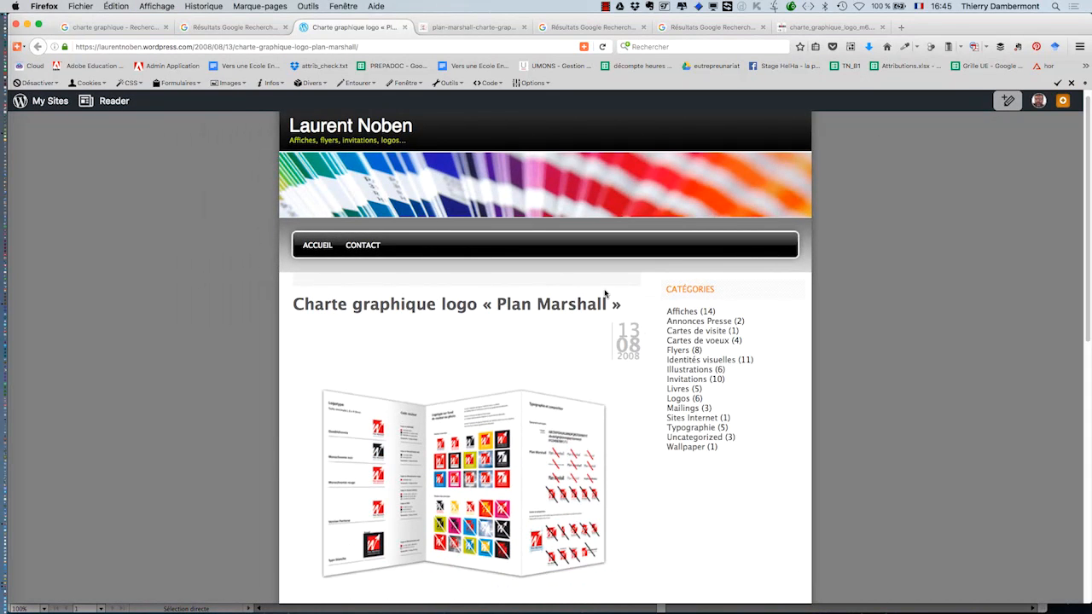
{"action": "key", "text": "super+minus"}
{"action": "scroll", "coordinate": [707, 336], "scroll_direction": "down", "scroll_amount": 2}
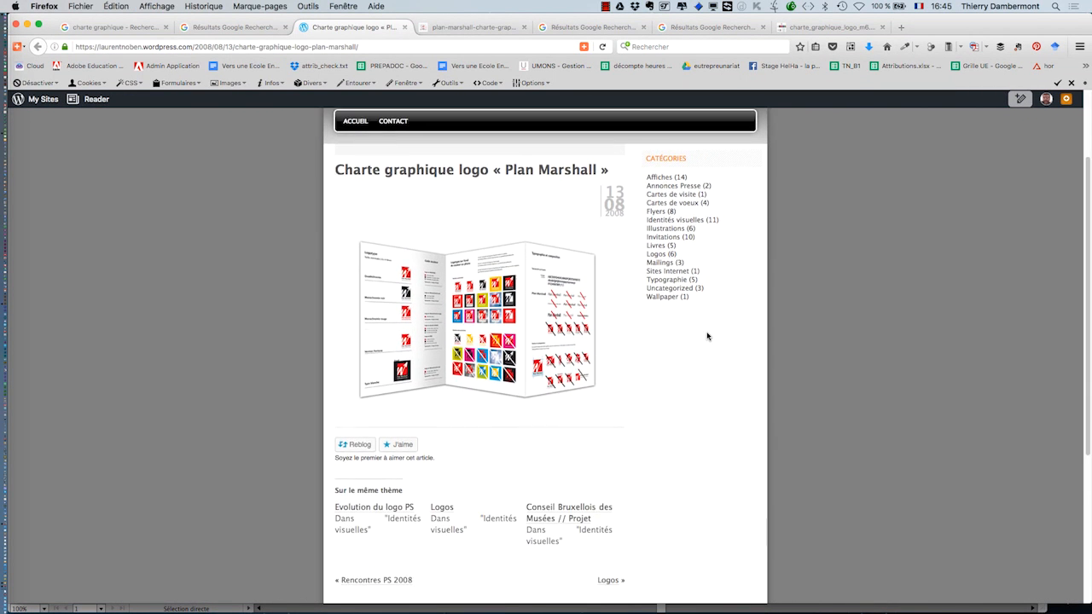
{"action": "scroll", "coordinate": [708, 336], "scroll_direction": "down", "scroll_amount": 5}
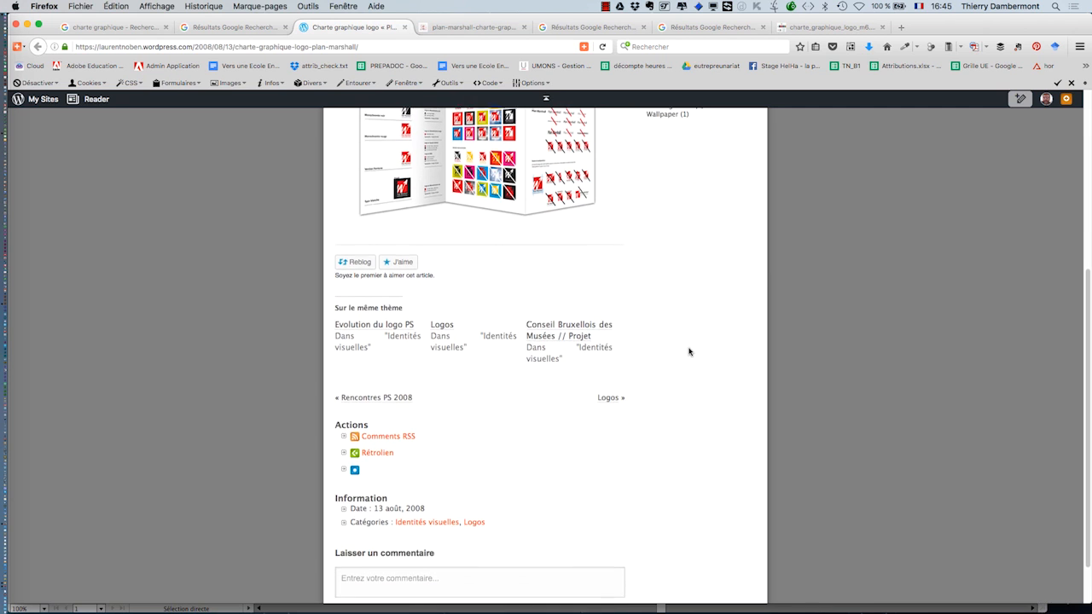
{"action": "scroll", "coordinate": [689, 351], "scroll_direction": "down", "scroll_amount": 2}
{"action": "scroll", "coordinate": [689, 356], "scroll_direction": "up", "scroll_amount": 8}
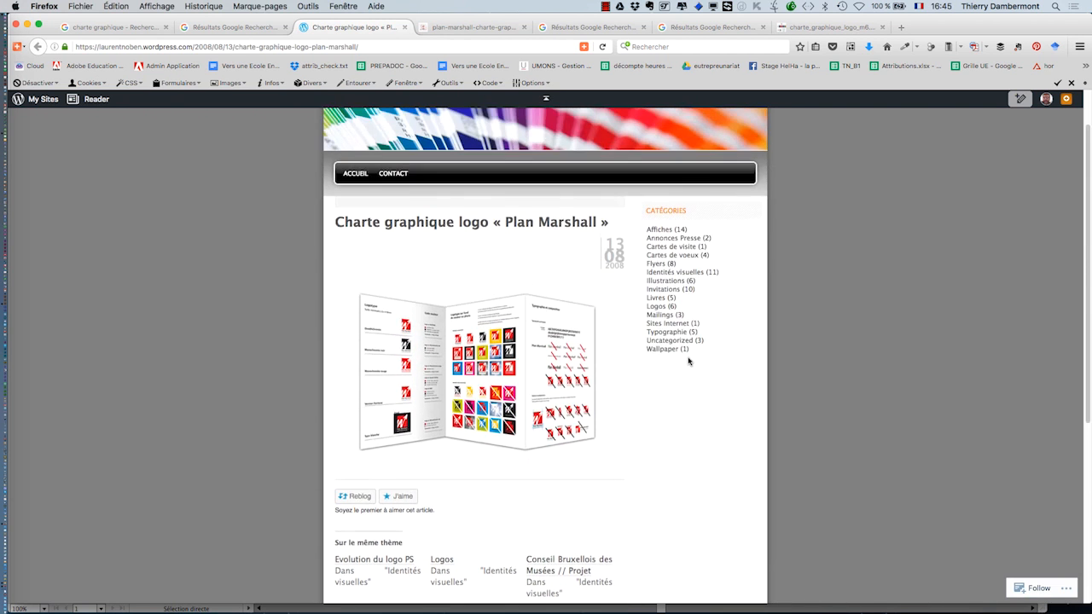
{"action": "scroll", "coordinate": [689, 362], "scroll_direction": "up", "scroll_amount": 1}
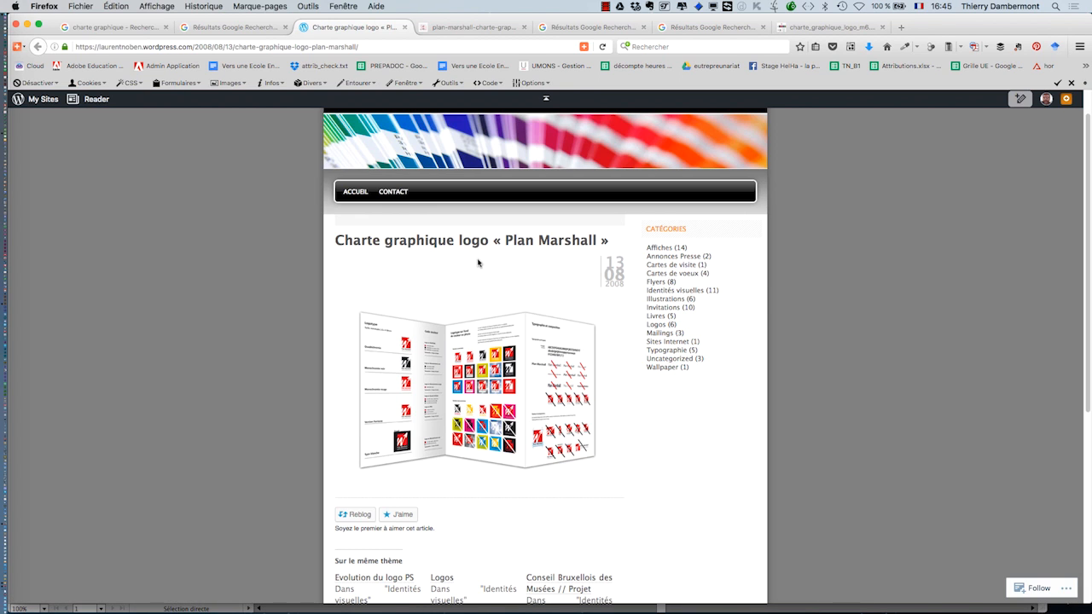
{"action": "left_click", "coordinate": [657, 326]}
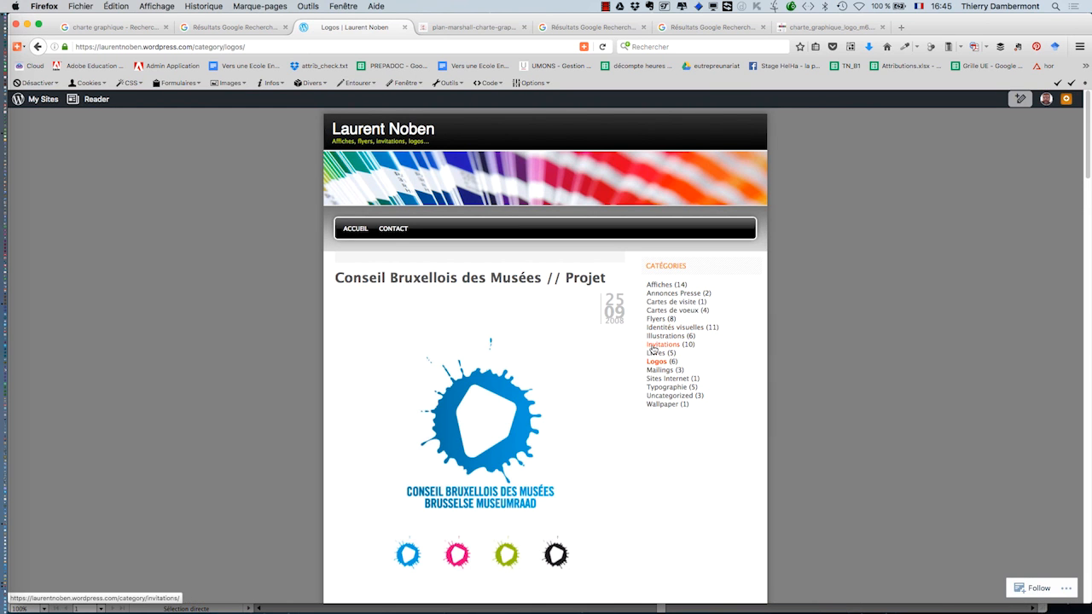
- Scroll down through the blog's Logos category page to view its logo projects
{"action": "scroll", "coordinate": [642, 439], "scroll_direction": "down", "scroll_amount": 5}
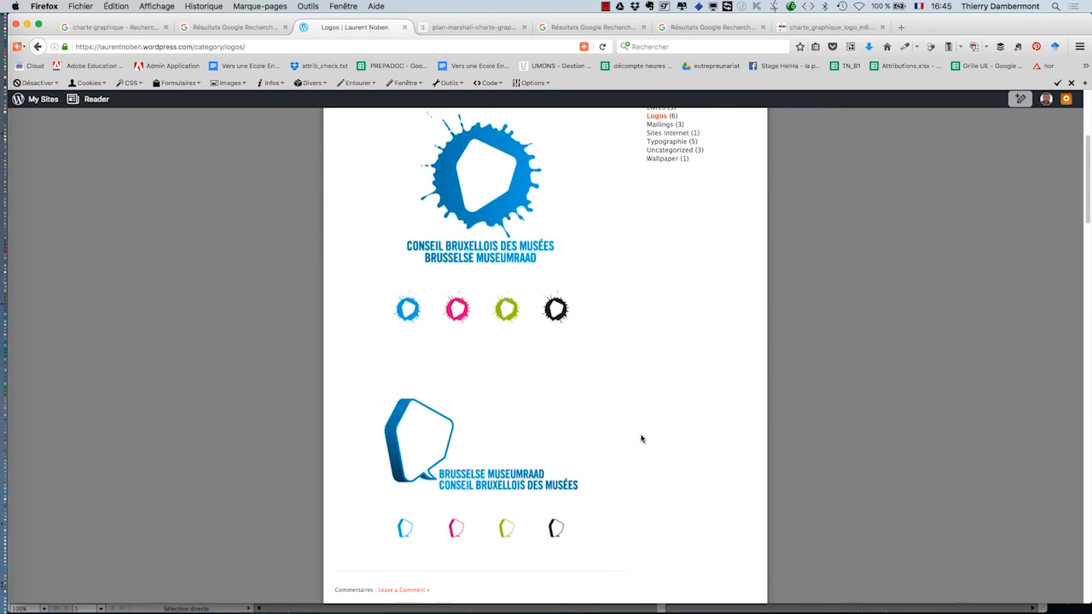
{"action": "scroll", "coordinate": [642, 438], "scroll_direction": "down", "scroll_amount": 20}
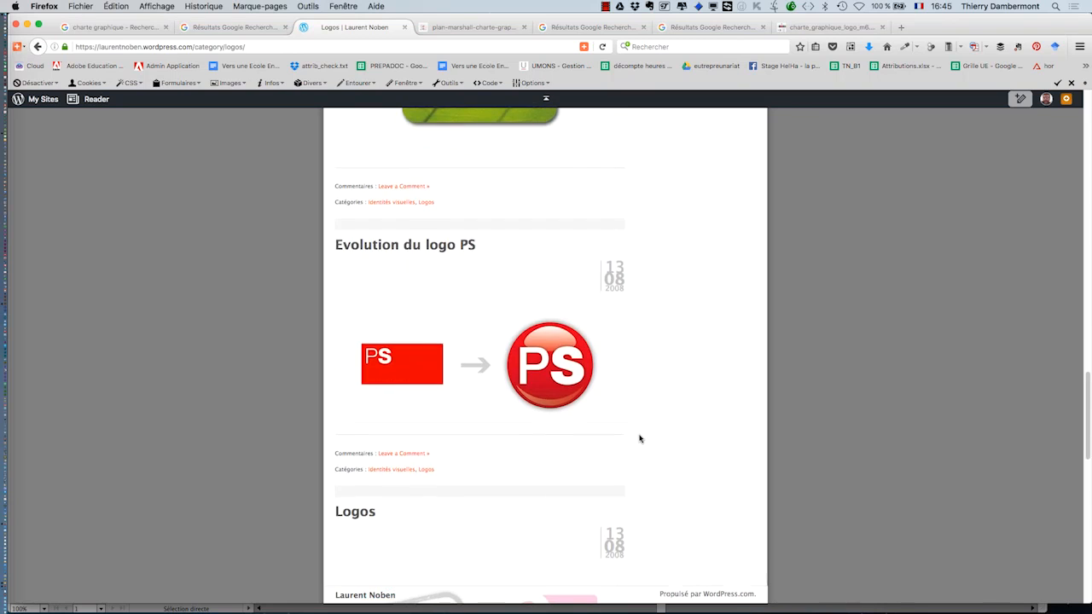
{"action": "scroll", "coordinate": [640, 439], "scroll_direction": "down", "scroll_amount": 15}
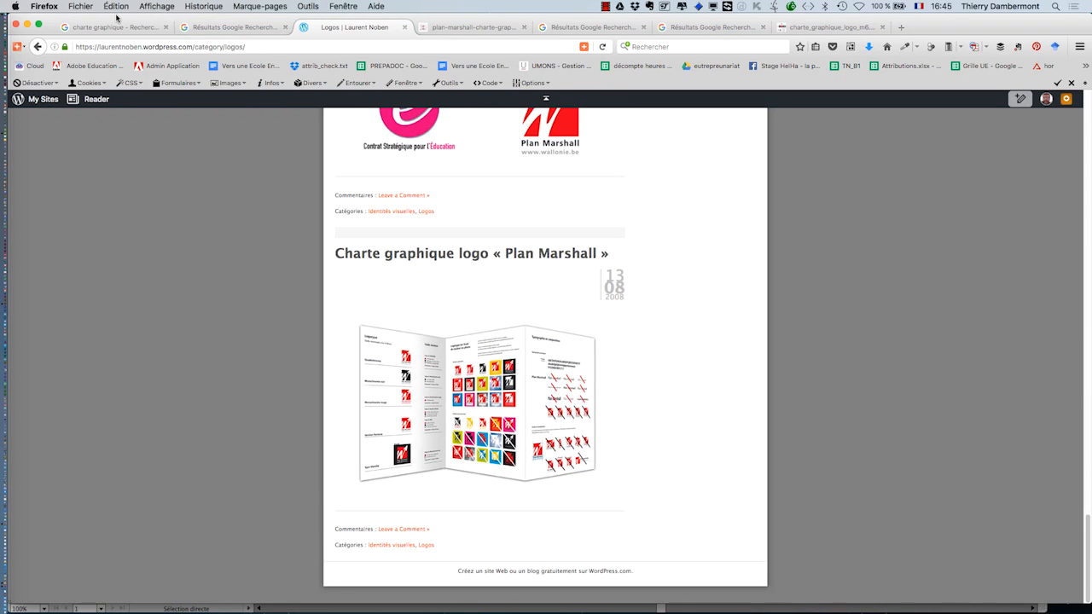
- Close the blog window, minimize the image search window and return to the Illustrator document
{"action": "left_click_drag", "start_coordinate": [116, 17], "coordinate": [514, 308]}
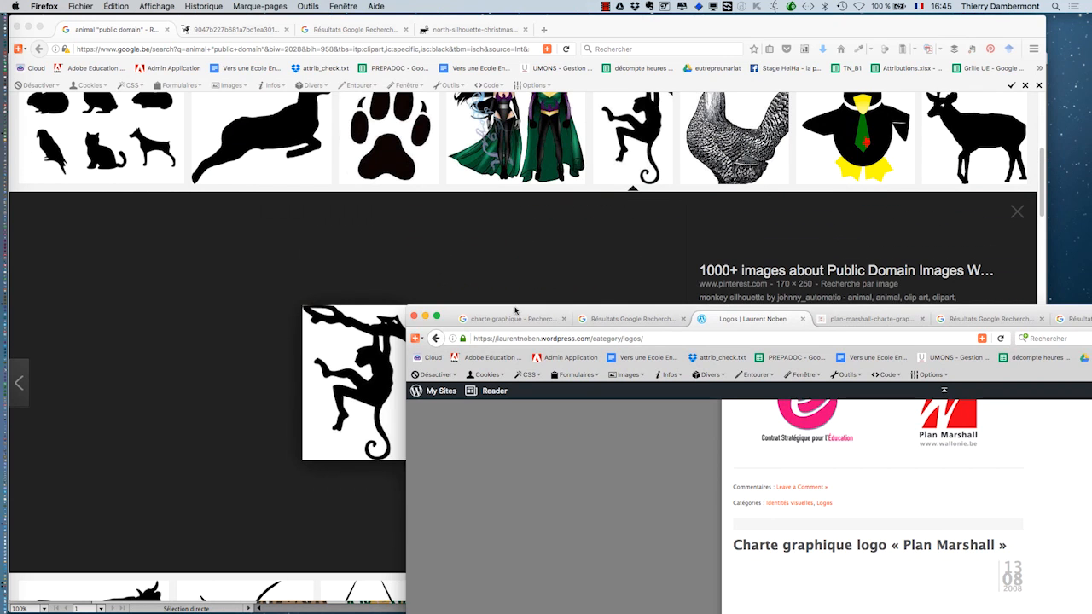
{"action": "left_click", "coordinate": [414, 317]}
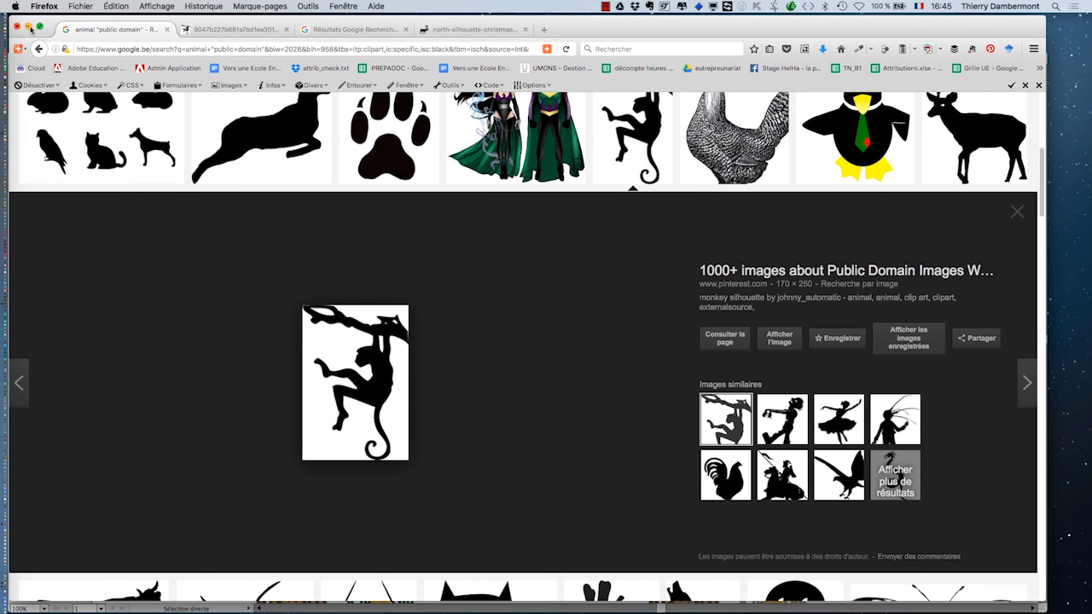
{"action": "left_click", "coordinate": [28, 28]}
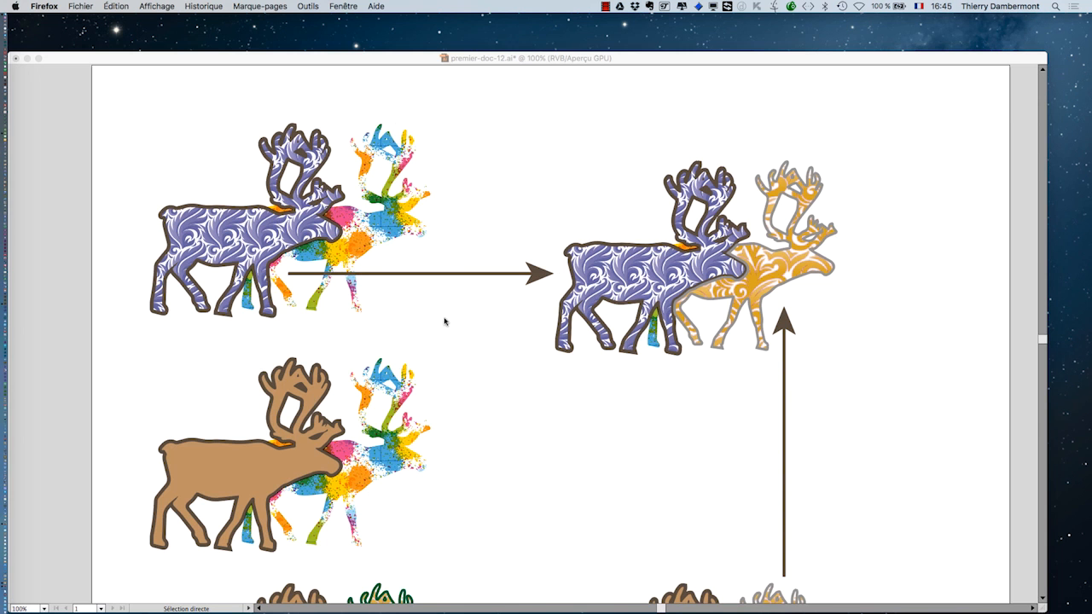
{"action": "left_click", "coordinate": [428, 60]}
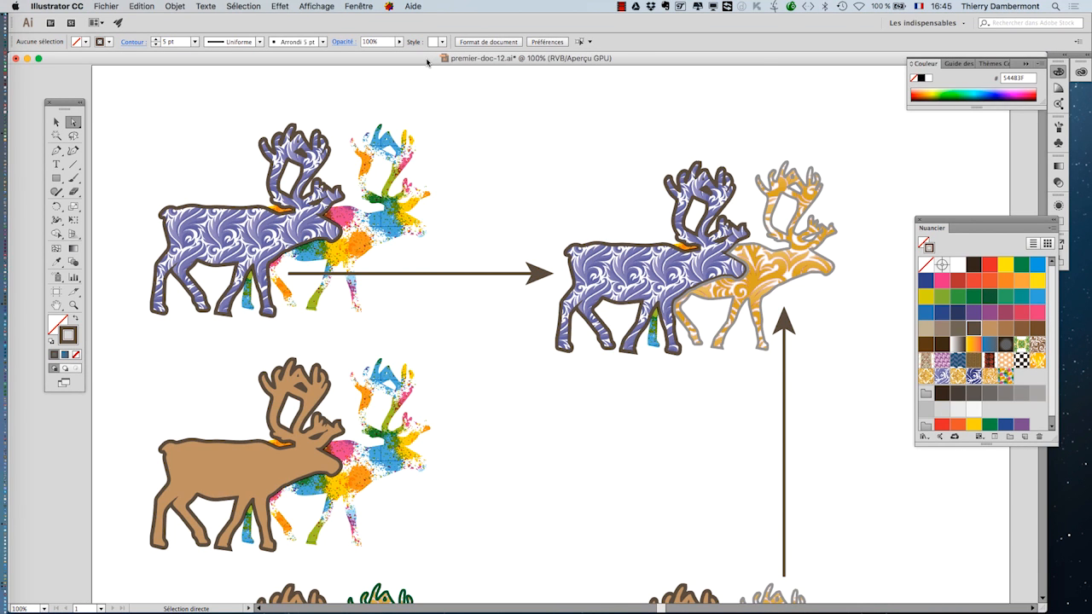
- Zoom out and pan to view the whole reindeer artboard
{"action": "scroll", "coordinate": [647, 331], "scroll_direction": "down", "scroll_amount": 2}
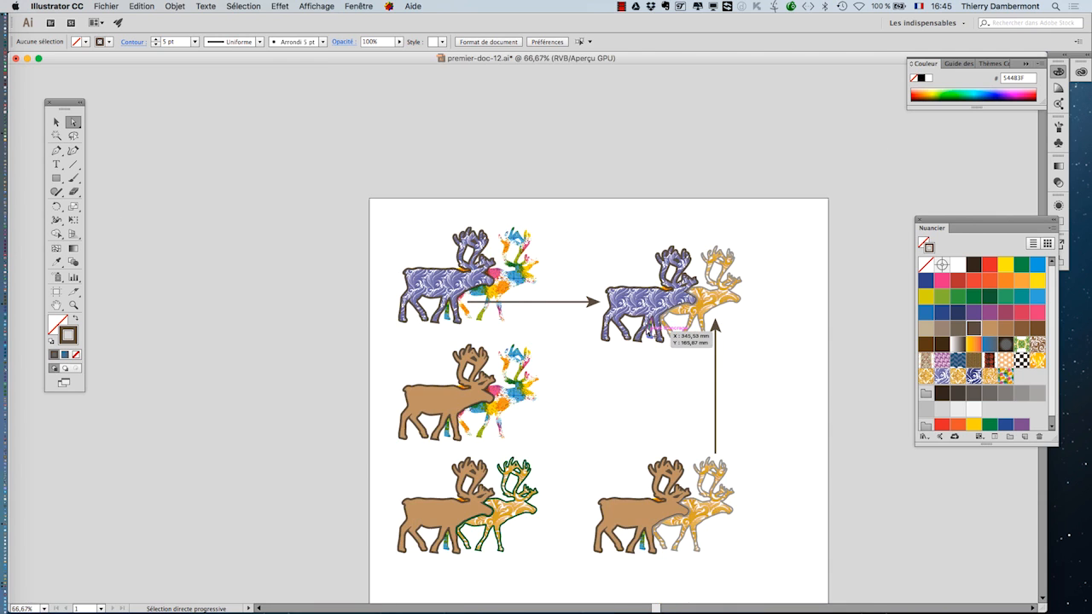
{"action": "scroll", "coordinate": [558, 378], "scroll_direction": "down", "scroll_amount": 1}
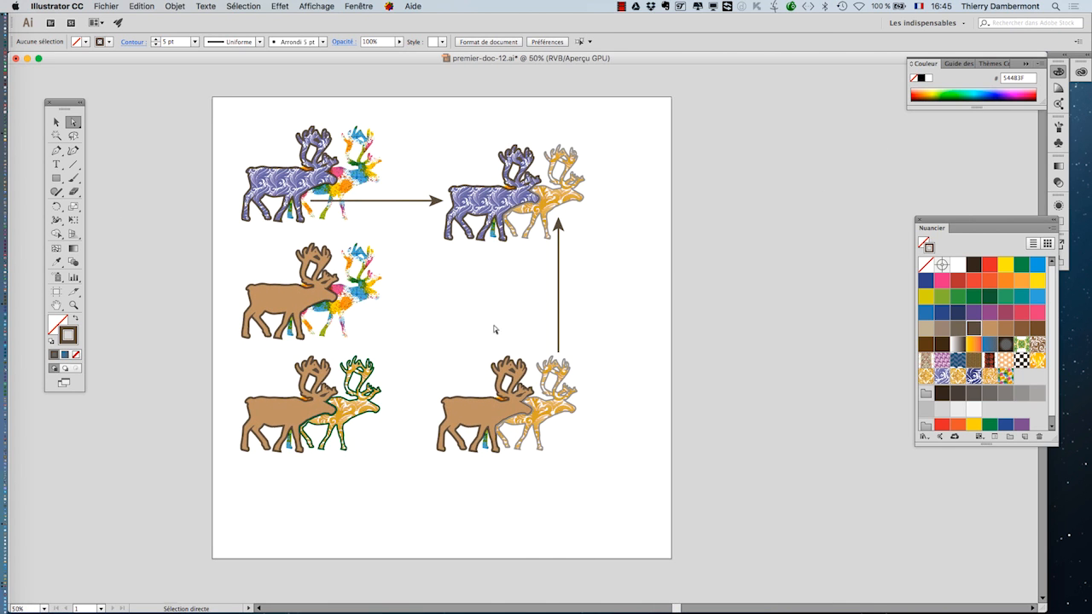
{"action": "scroll", "coordinate": [490, 279], "scroll_direction": "up", "scroll_amount": 1}
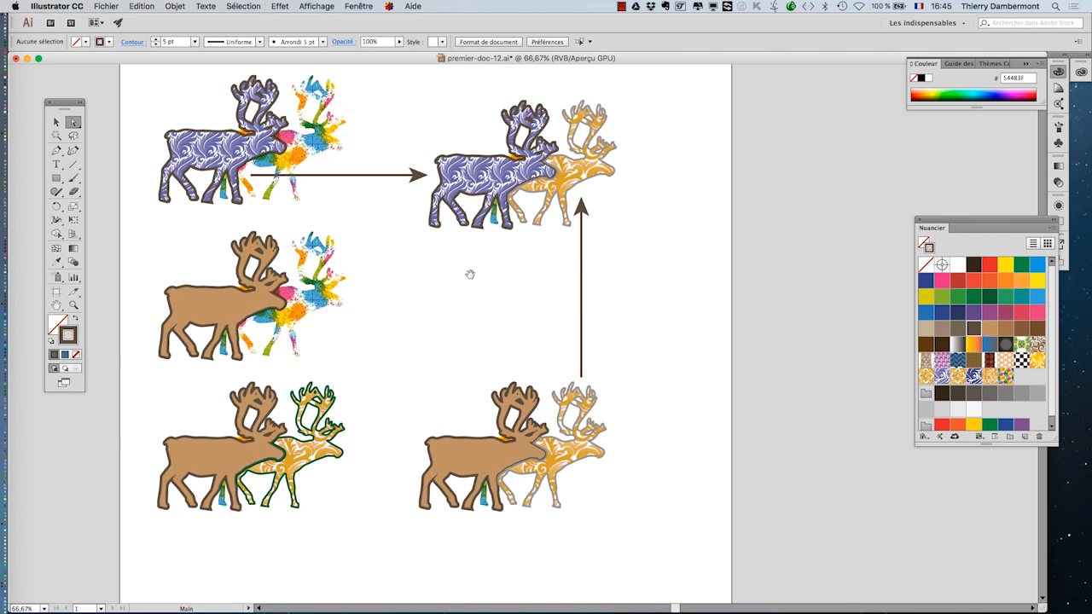
{"action": "left_click_drag", "start_coordinate": [469, 273], "coordinate": [485, 295]}
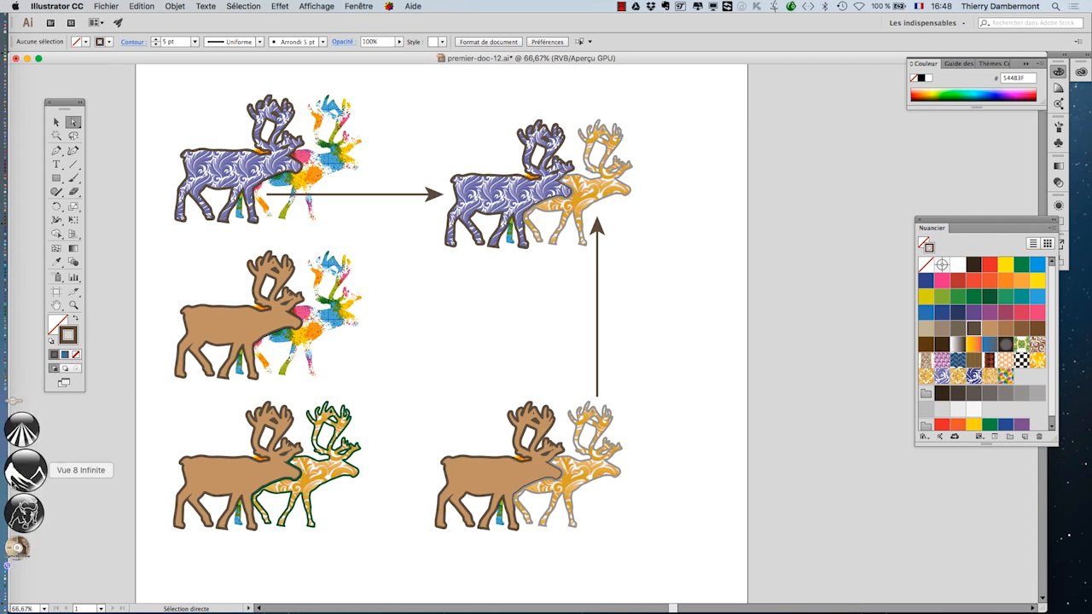
- Switch to Firefox, open a new browser window and enlarge it to fill the screen
{"action": "left_click", "coordinate": [16, 516]}
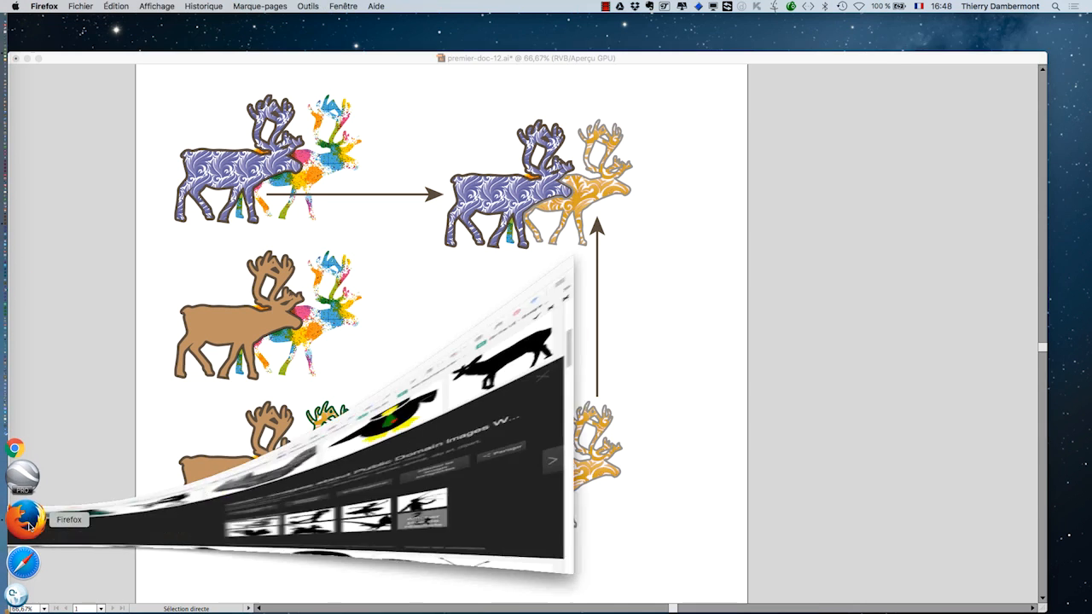
{"action": "left_click", "coordinate": [80, 6]}
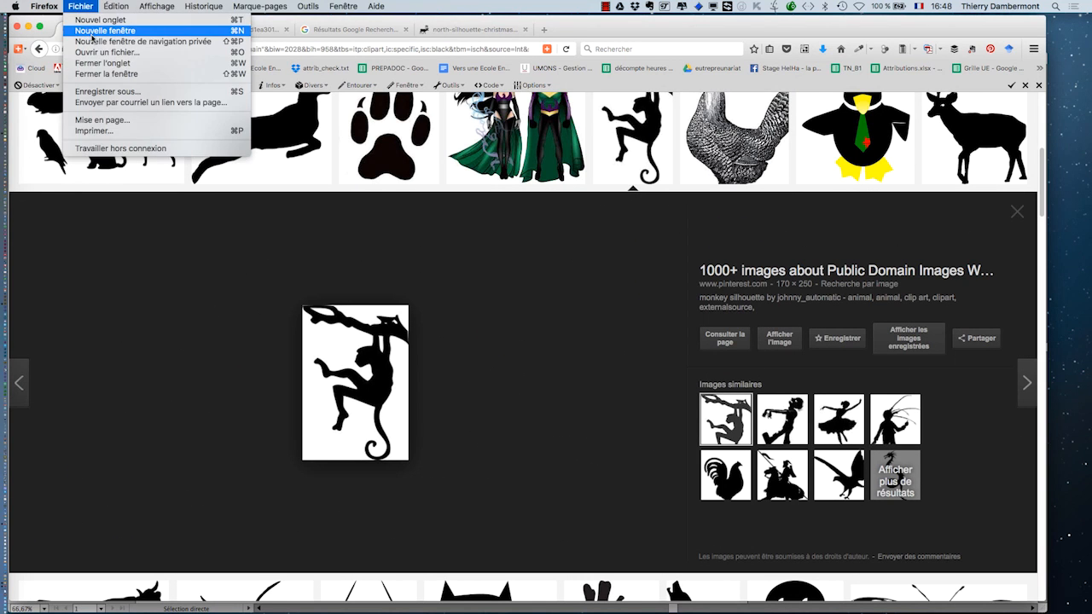
{"action": "left_click", "coordinate": [298, 154]}
{"action": "key", "text": "super+n"}
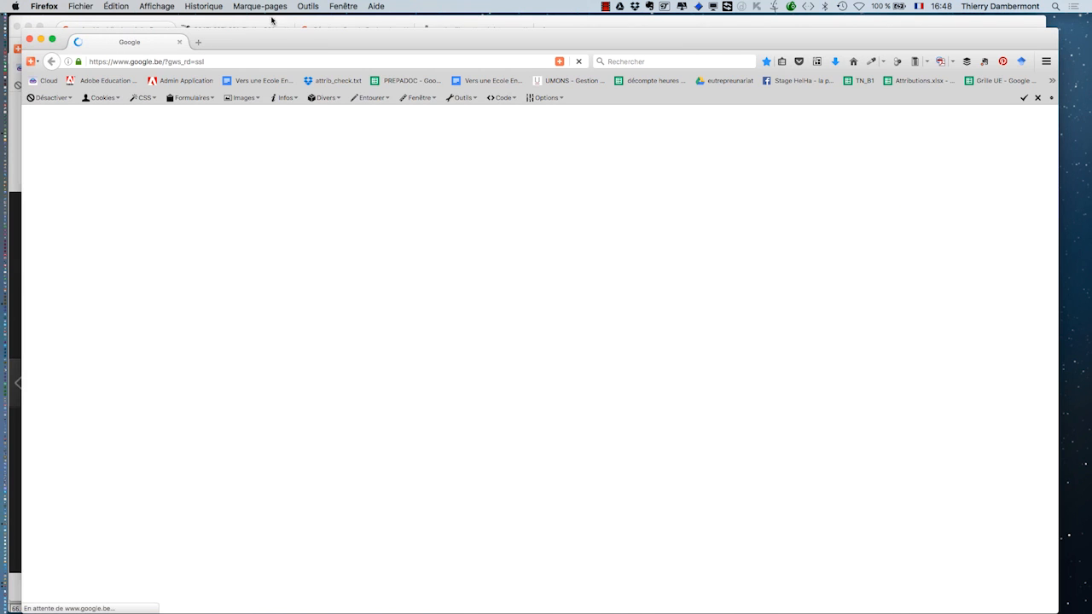
{"action": "left_click_drag", "start_coordinate": [272, 39], "coordinate": [266, 25]}
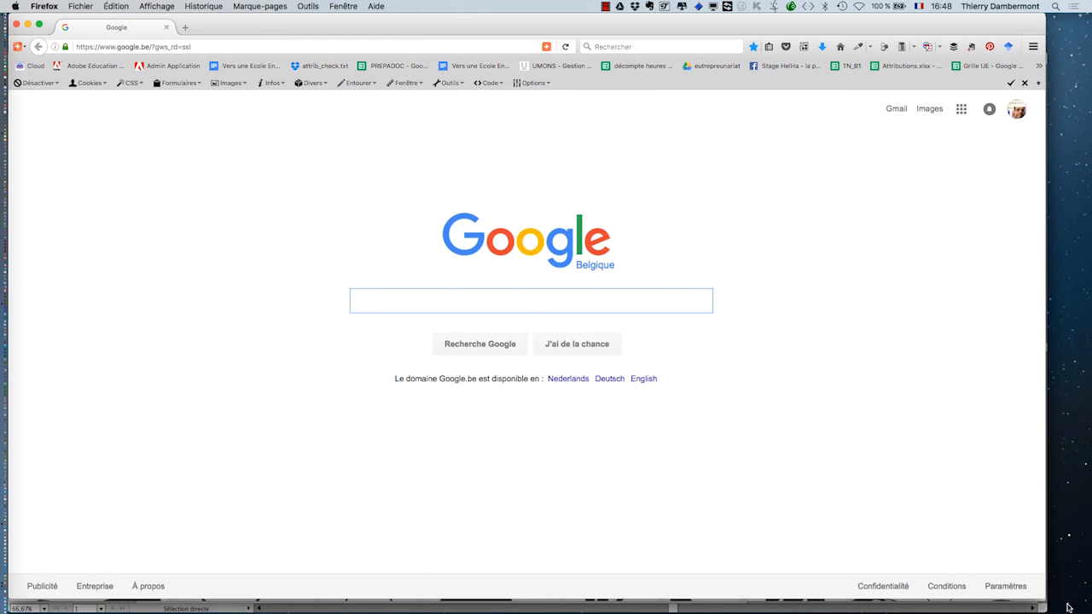
{"action": "left_click_drag", "start_coordinate": [1046, 600], "coordinate": [1071, 613]}
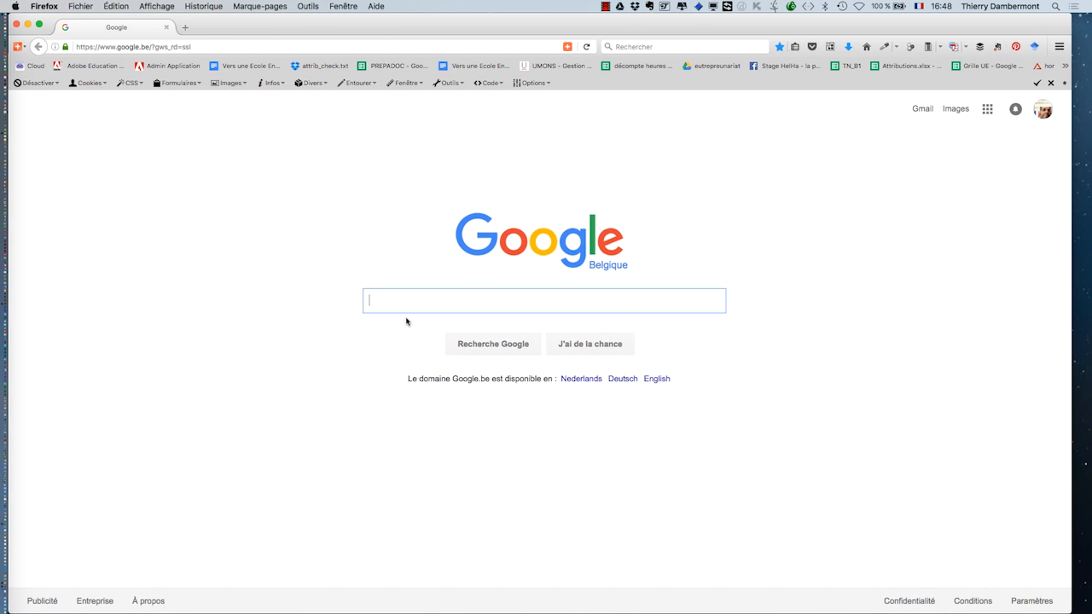
- Search Google for "logo gratuits dénone", take the suggested spelling "logo gratuits dénonce" and scroll through the results
{"action": "type", "text": "lo"}
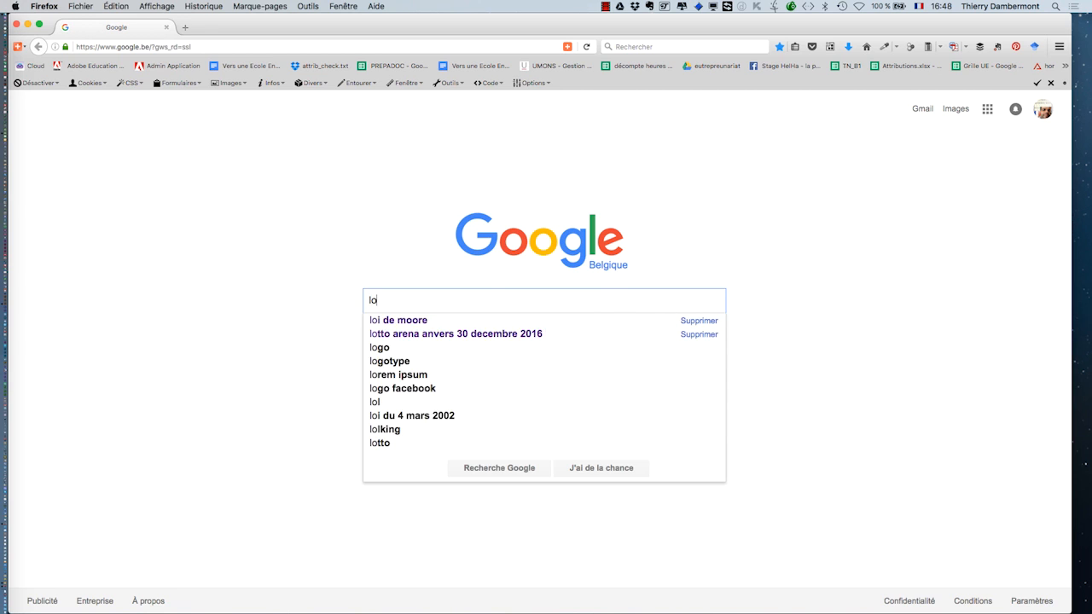
{"action": "type", "text": "go gratuits d"}
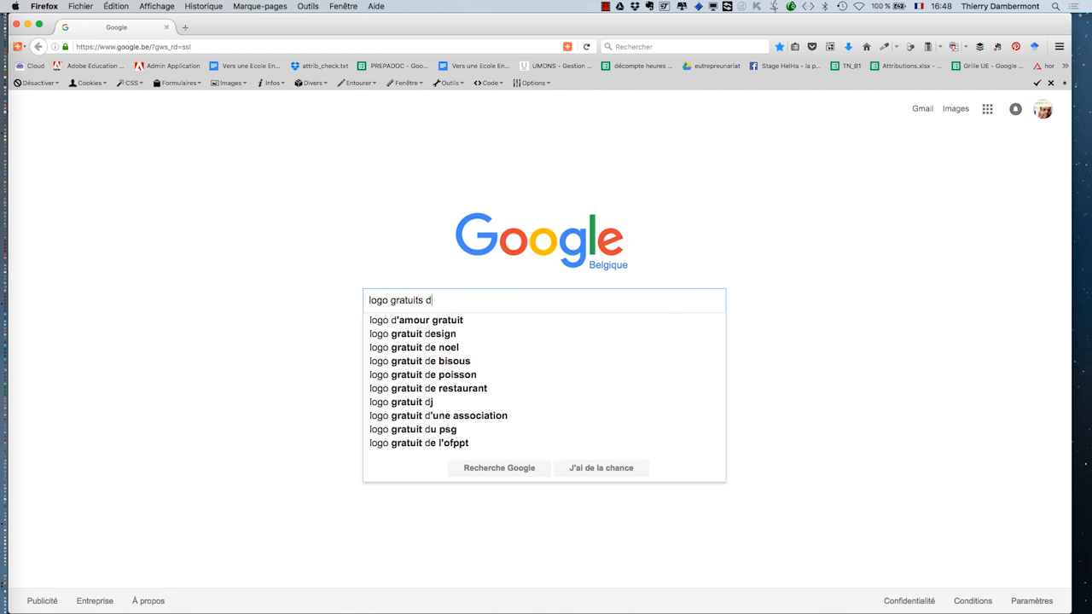
{"action": "type", "text": "énone"}
{"action": "key", "text": "Return"}
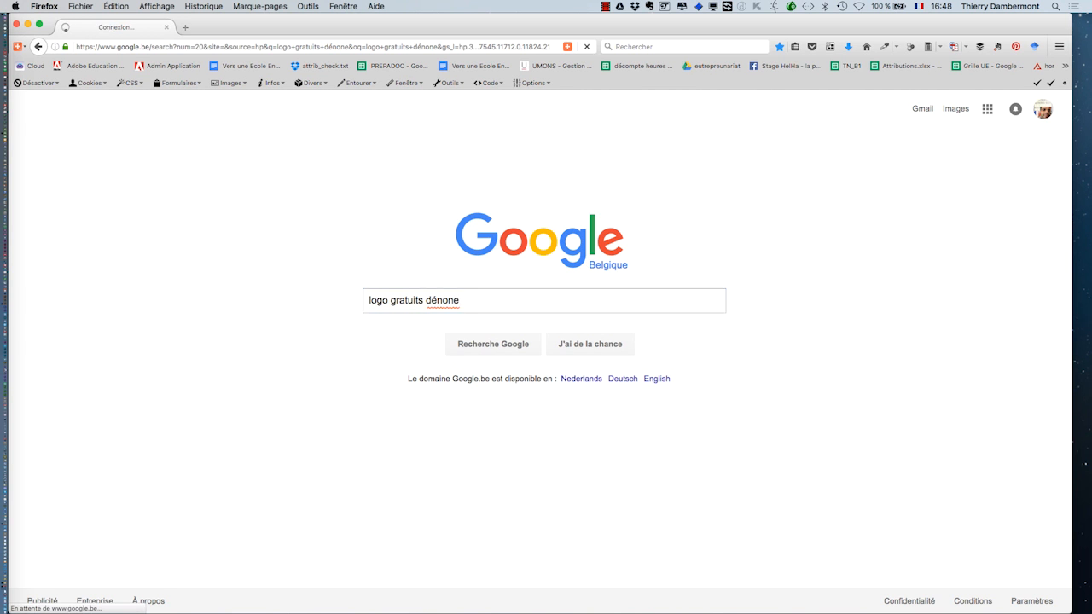
{"action": "left_click", "coordinate": [340, 207]}
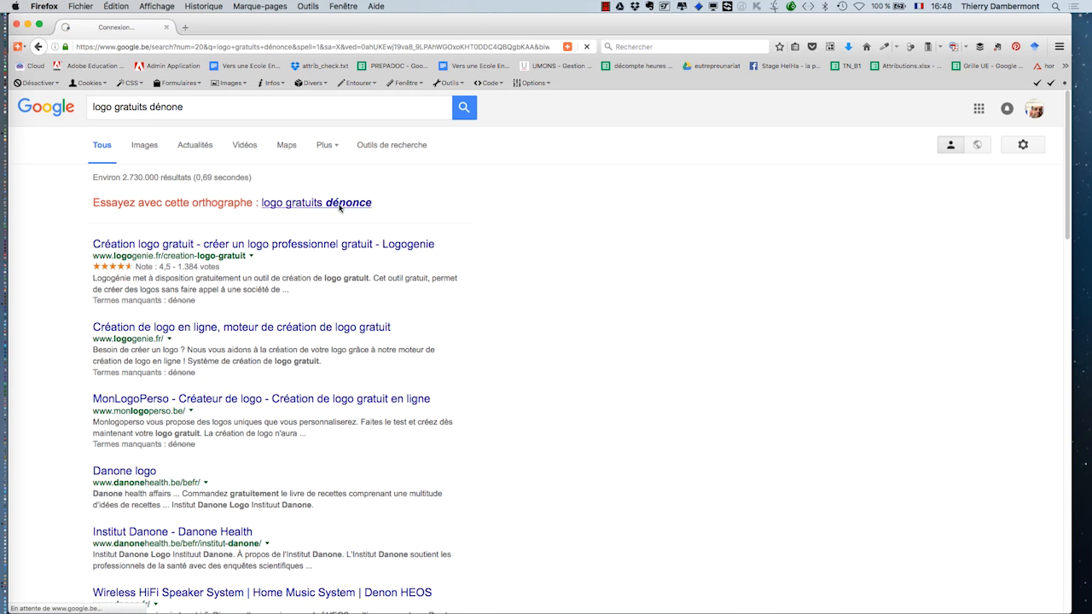
{"action": "scroll", "coordinate": [608, 321], "scroll_direction": "down", "scroll_amount": 5}
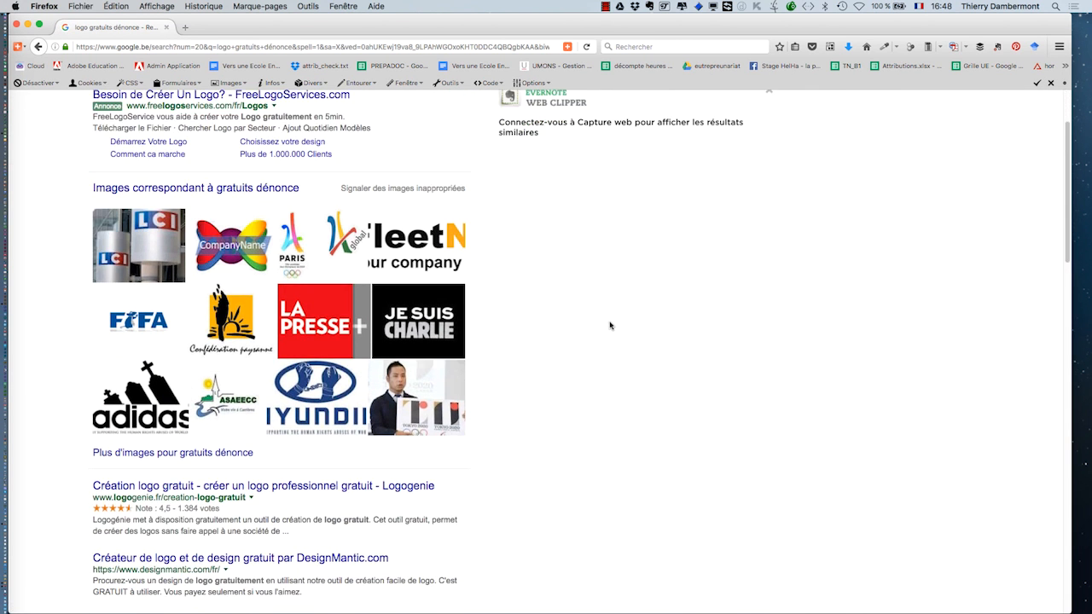
{"action": "scroll", "coordinate": [608, 327], "scroll_direction": "down", "scroll_amount": 6}
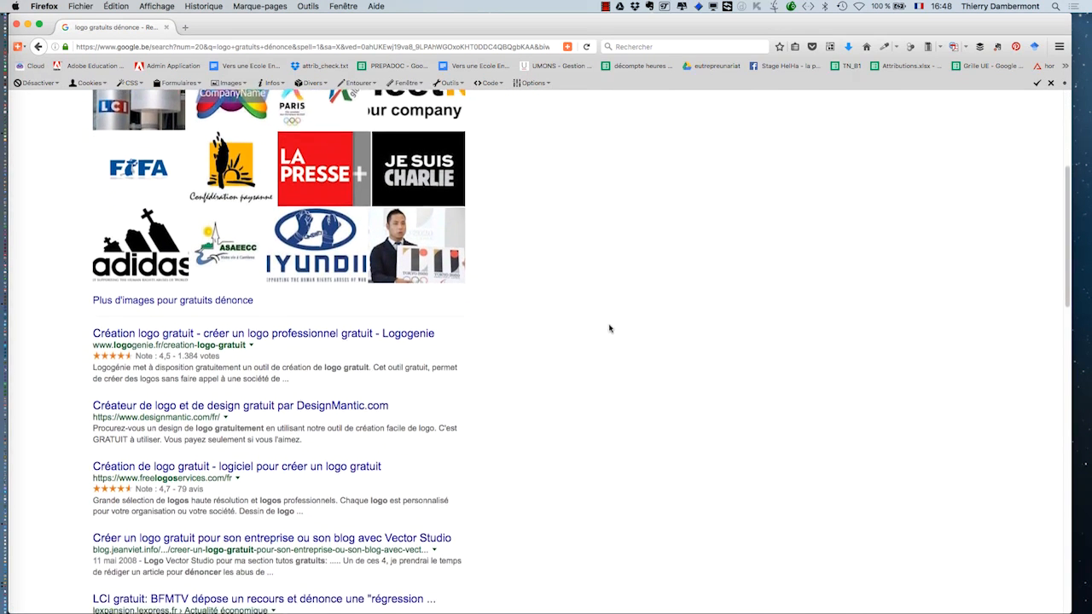
{"action": "scroll", "coordinate": [611, 329], "scroll_direction": "down", "scroll_amount": 7}
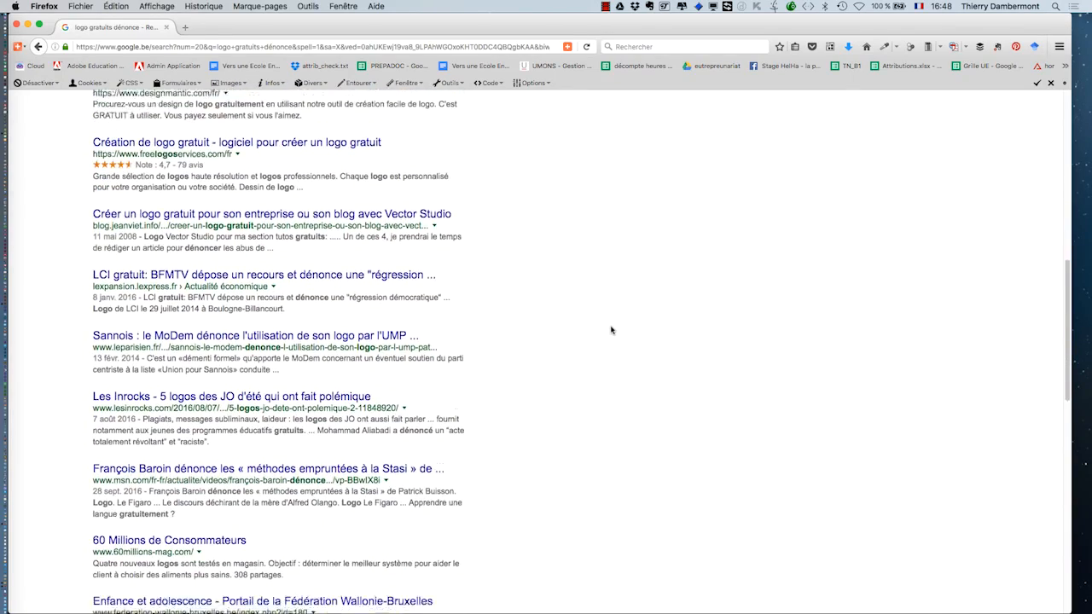
{"action": "scroll", "coordinate": [612, 332], "scroll_direction": "down", "scroll_amount": 3}
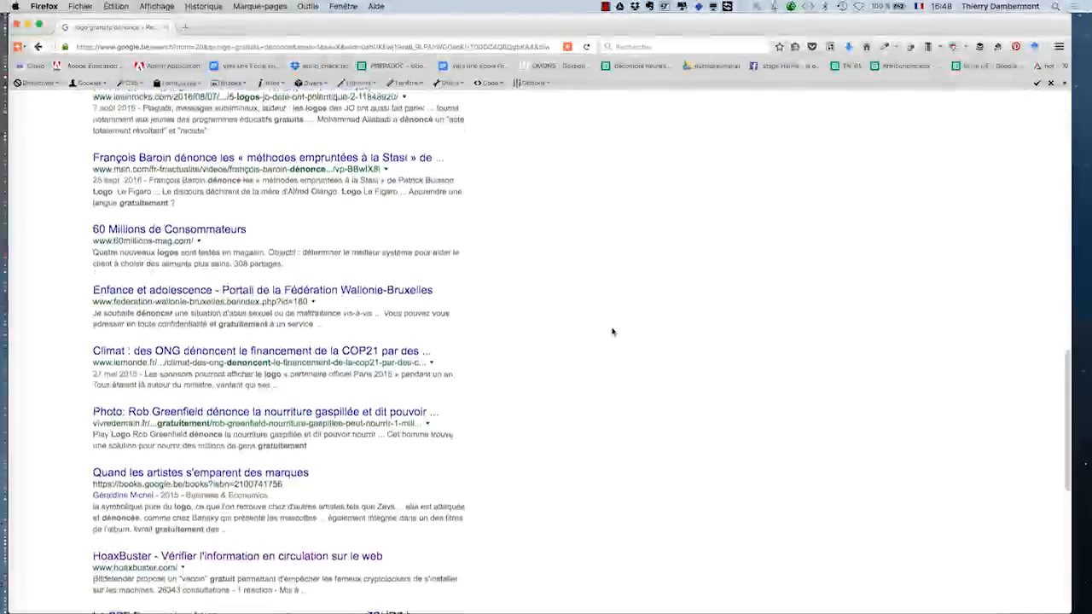
{"action": "scroll", "coordinate": [612, 332], "scroll_direction": "down", "scroll_amount": 5}
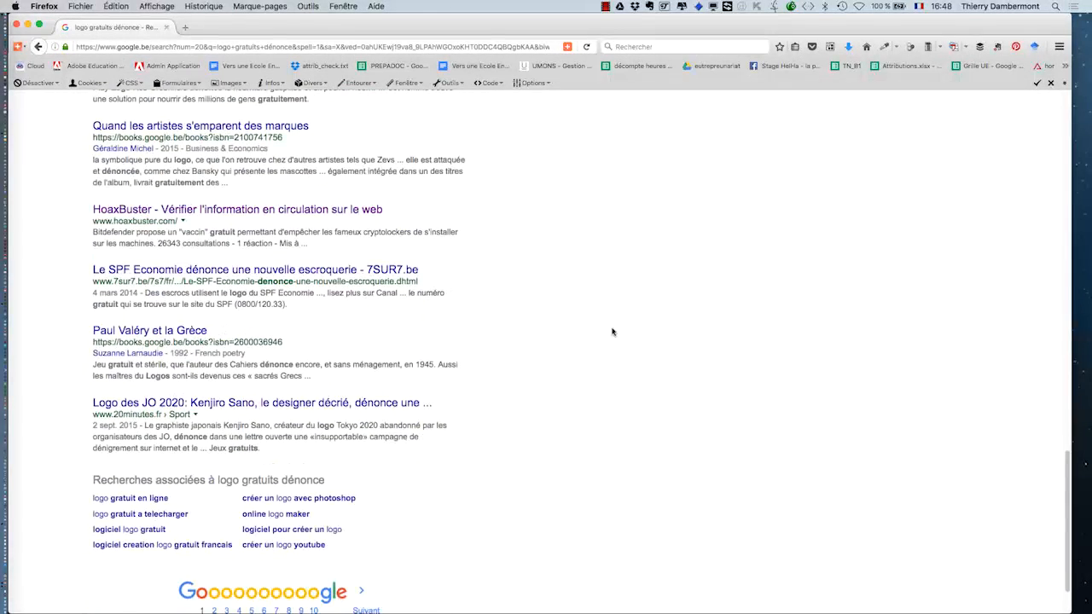
- Close the search window and return to the Illustrator document
{"action": "left_click", "coordinate": [17, 26]}
{"action": "left_click", "coordinate": [16, 26]}
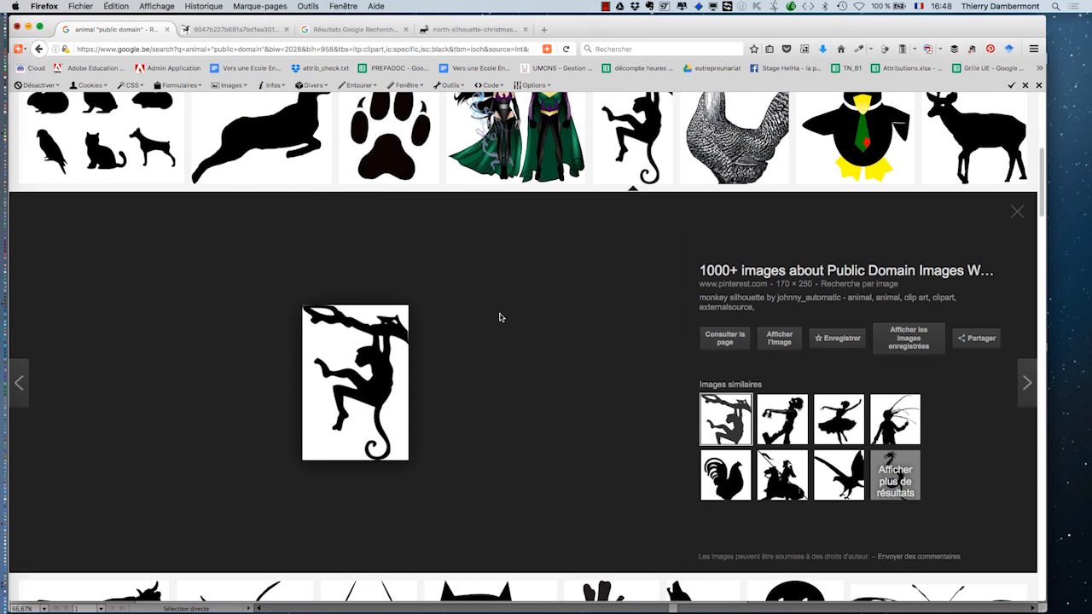
{"action": "left_click", "coordinate": [417, 66]}
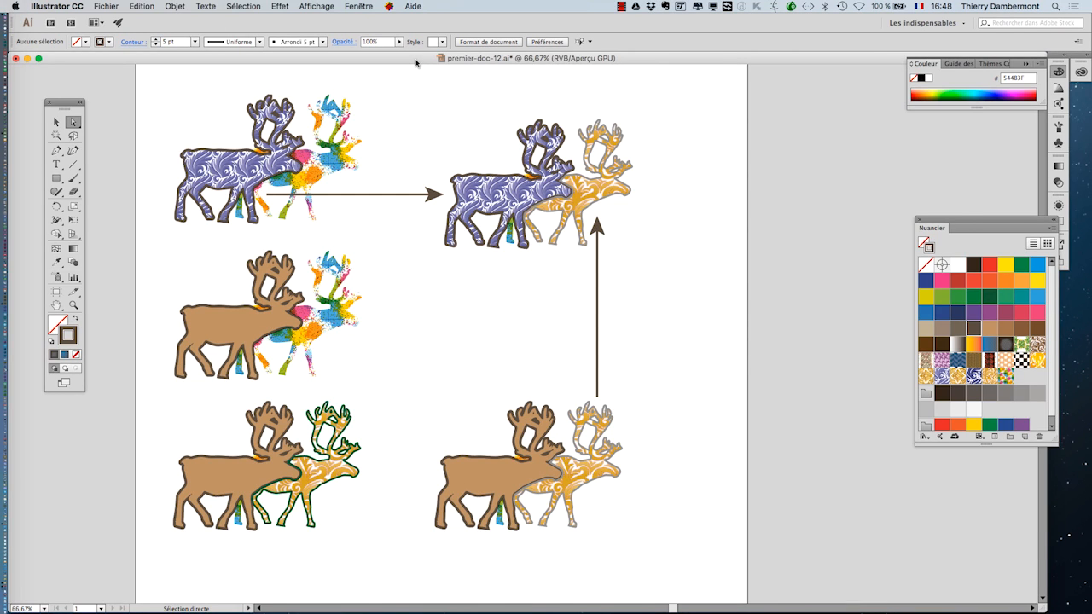